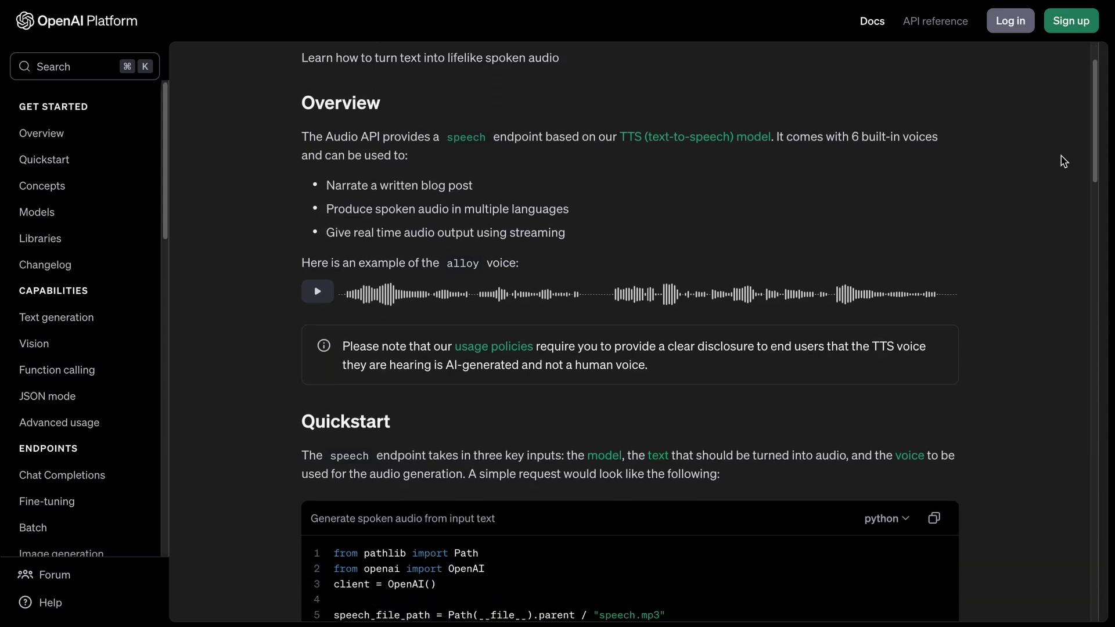
scroll(1063, 161, down, 3)
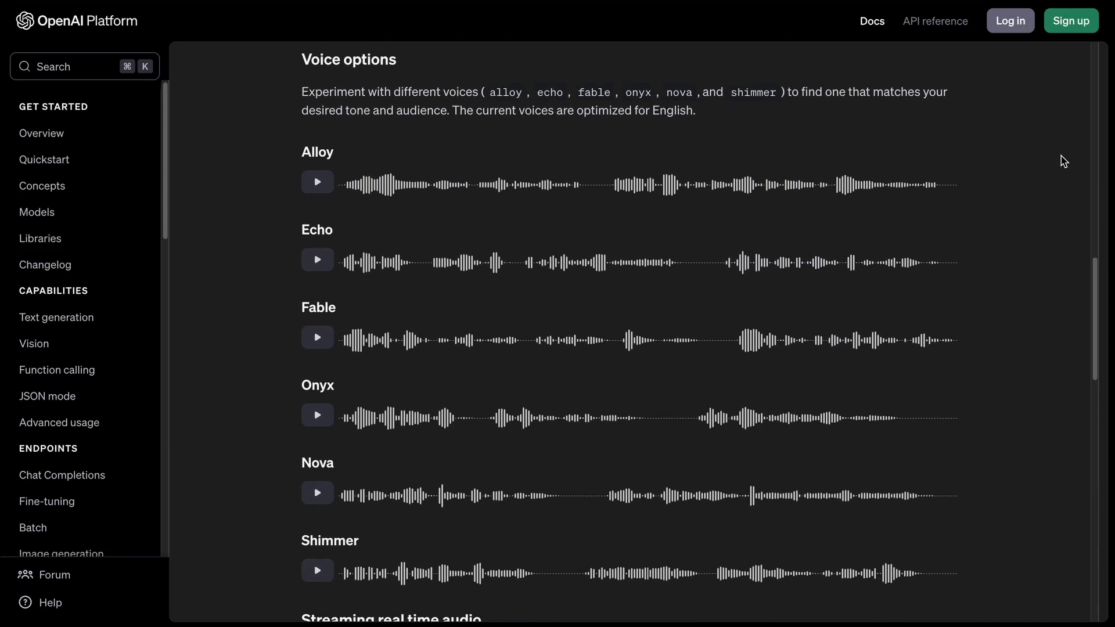
Scroll the text-to-speech guide to the Voice options samples for Alloy, Echo, Fable, Onyx, Nova and Shimmer.
scroll(1064, 161, up, 1)
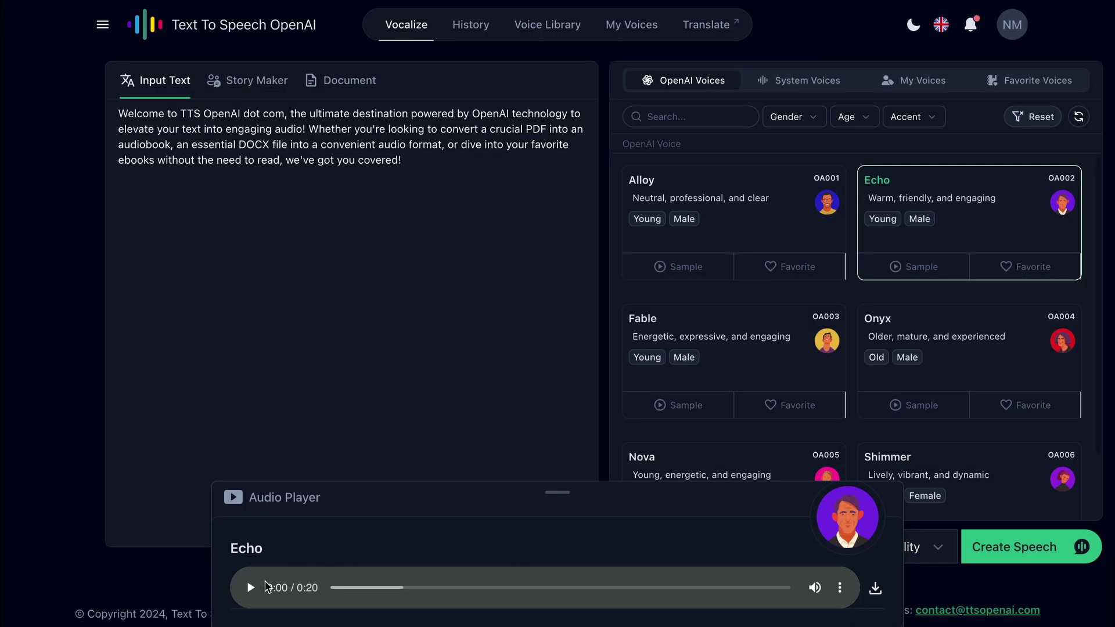
Play the Echo voice's reading of the welcome text in the audio player.
click(251, 588)
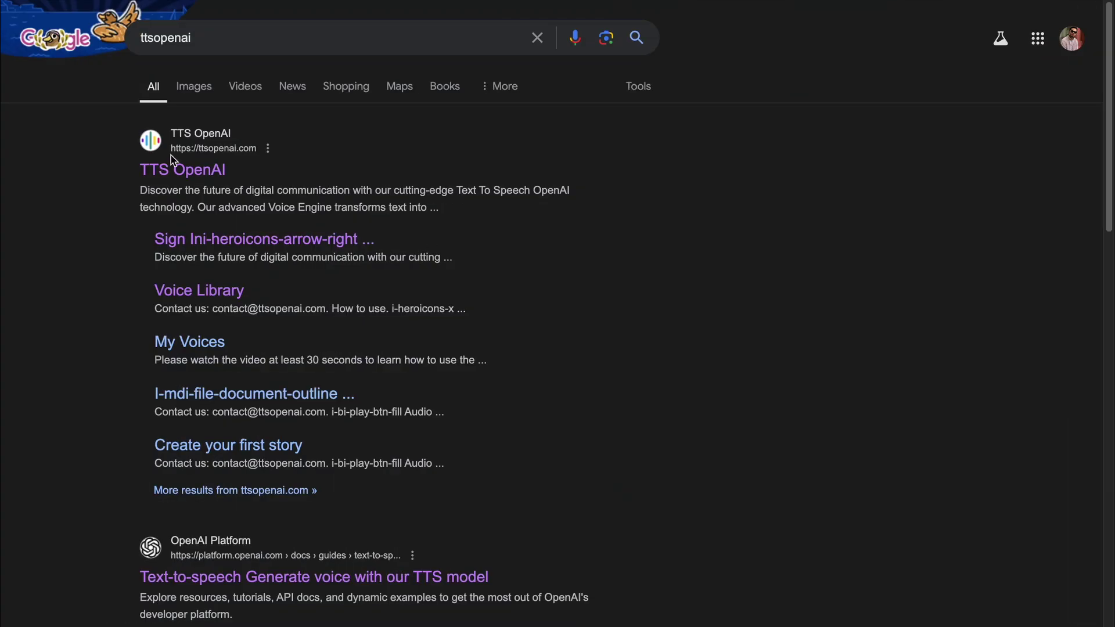
Open ttsopenai.com, sign in with Google, and paste the 331-character welcome paragraph as input text.
click(175, 170)
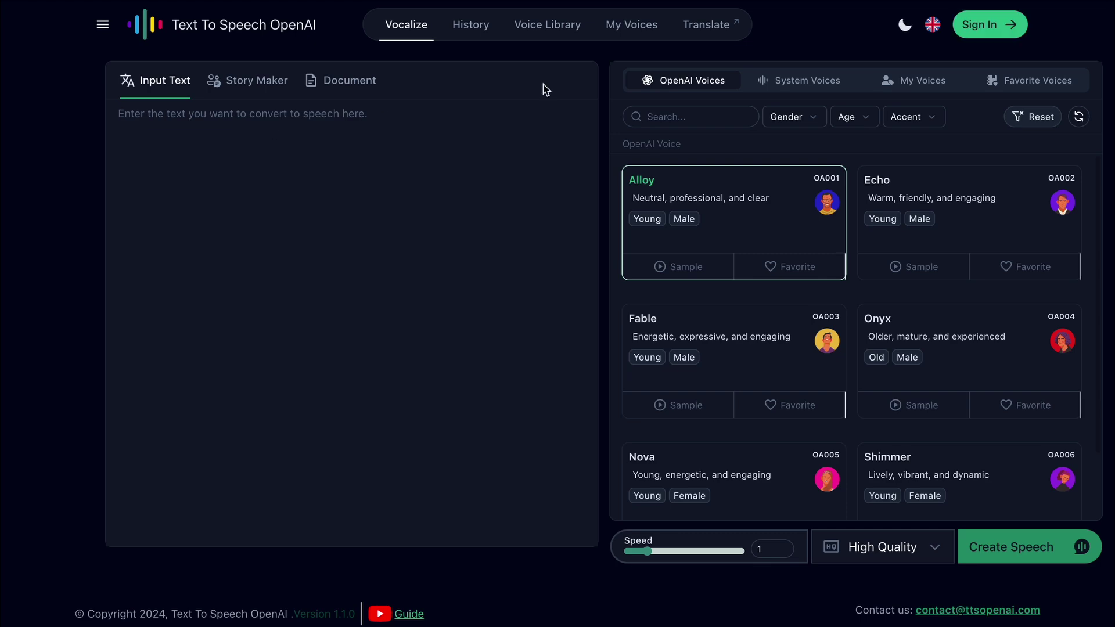
click(982, 28)
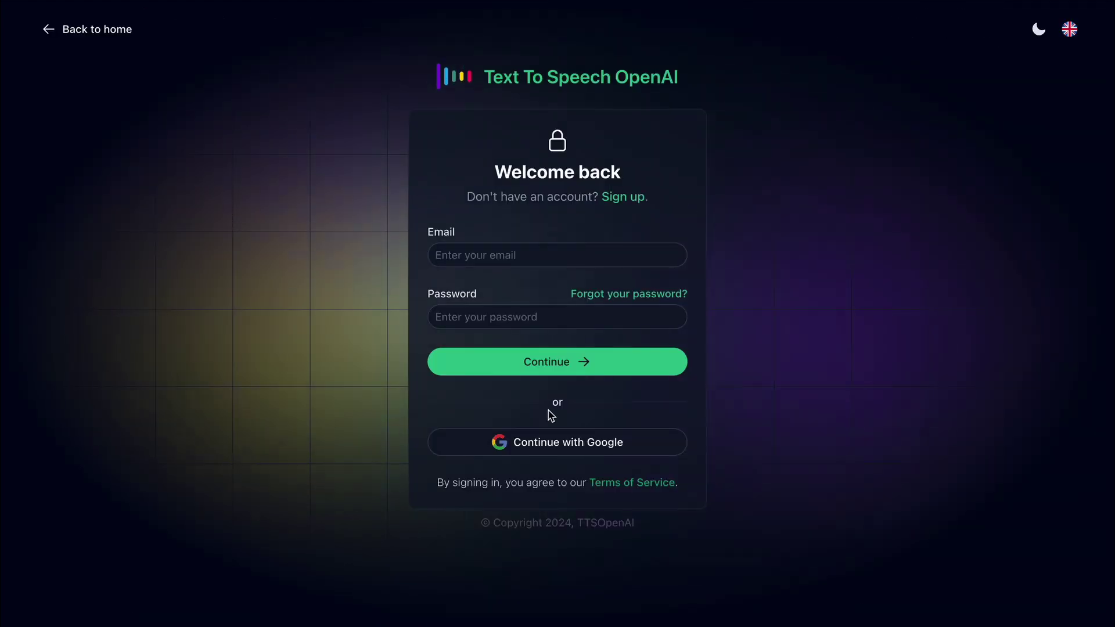
click(557, 440)
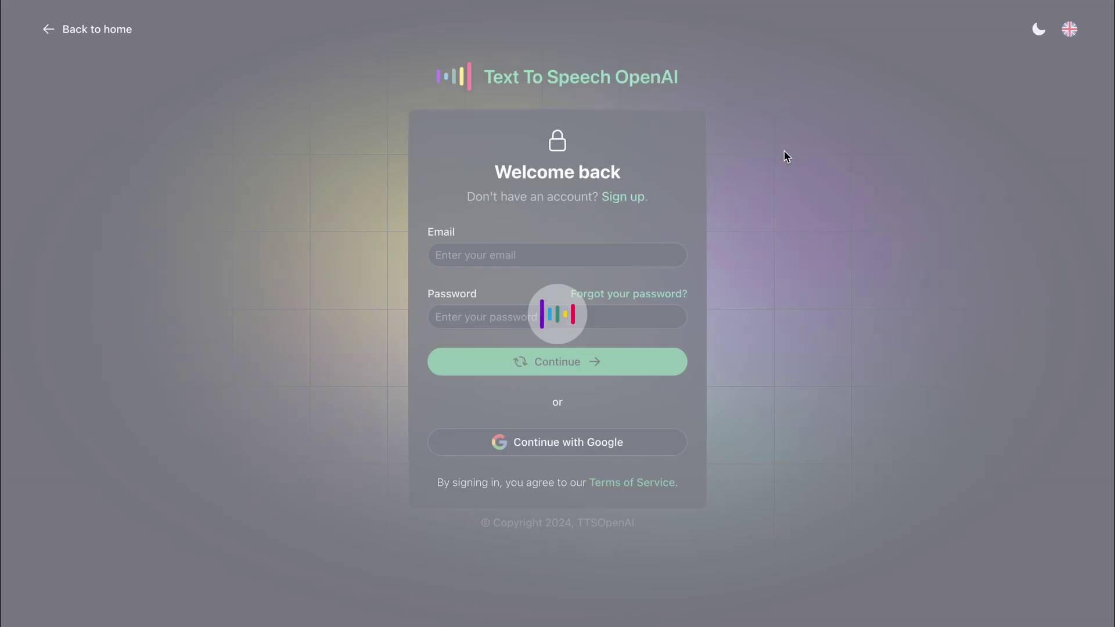
text(Welcome to TTS OpenAI dot com, the ultimate destination powered by OpenAI technology to elevate your text into engaging audio! Whether you're looking to convert a crucial PDF into an audiobook, an essential DOCX file into a convenient audio format, or dive into your favorite ebooks without the need to read, we've got you covered!)
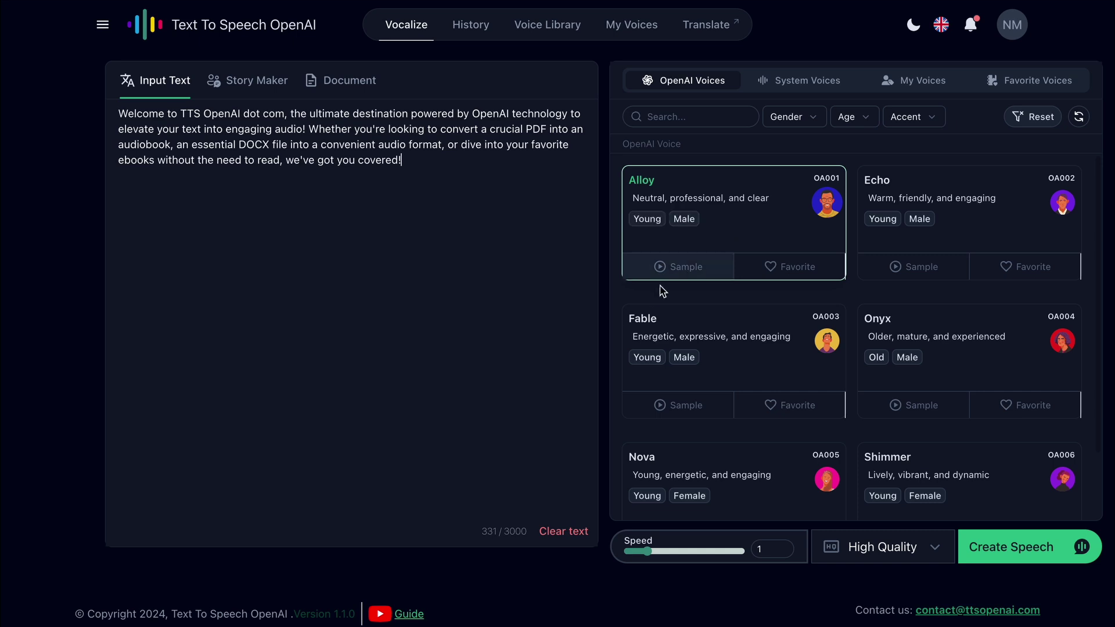
Preview the Alloy, Echo, Fable, Onyx, Nova and Shimmer samples, then choose Nova (OA005) as the voice.
click(682, 272)
click(908, 274)
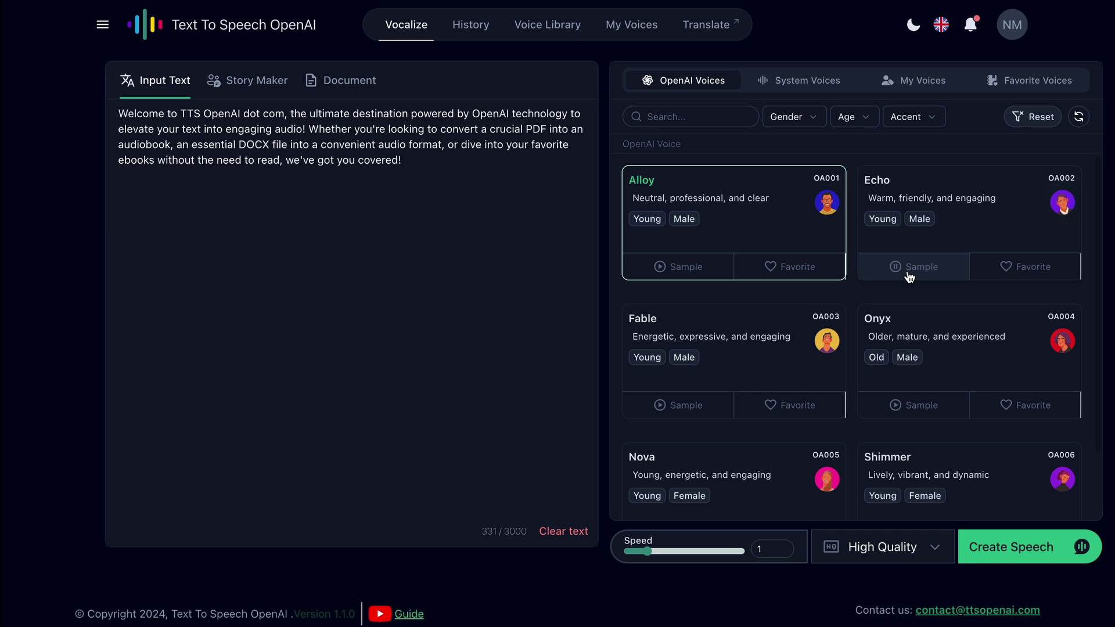
click(679, 406)
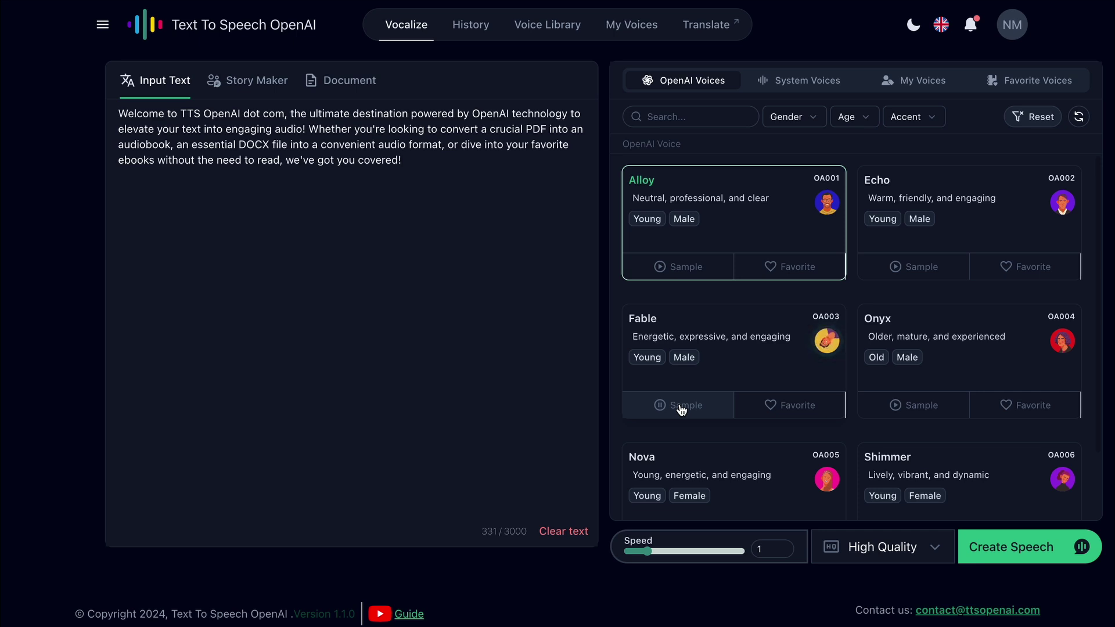
scroll(682, 410, down, 2)
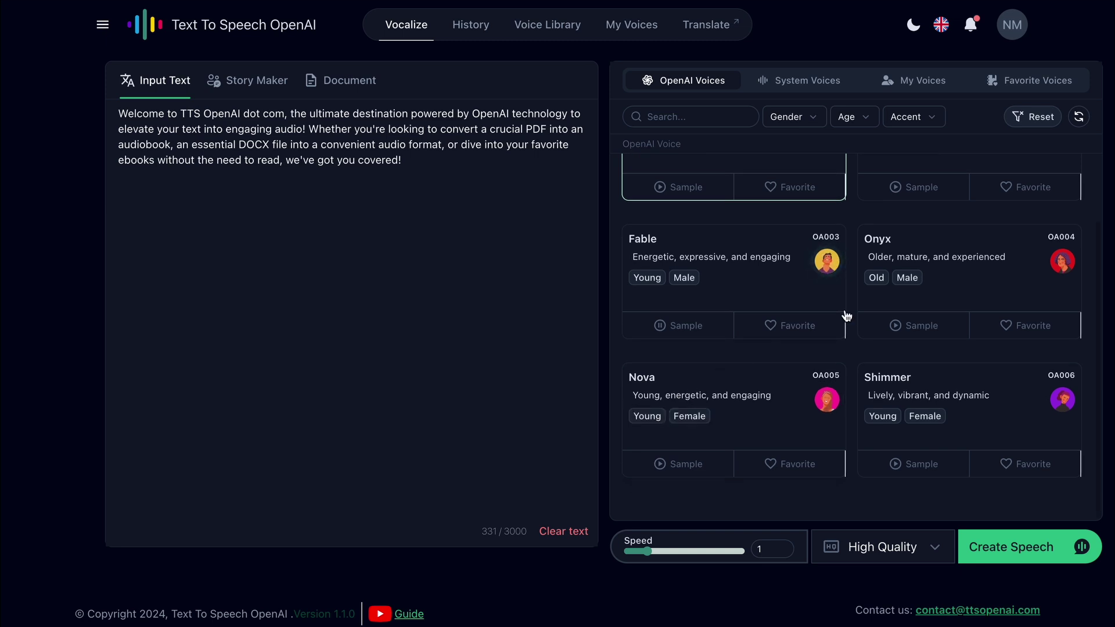
click(887, 330)
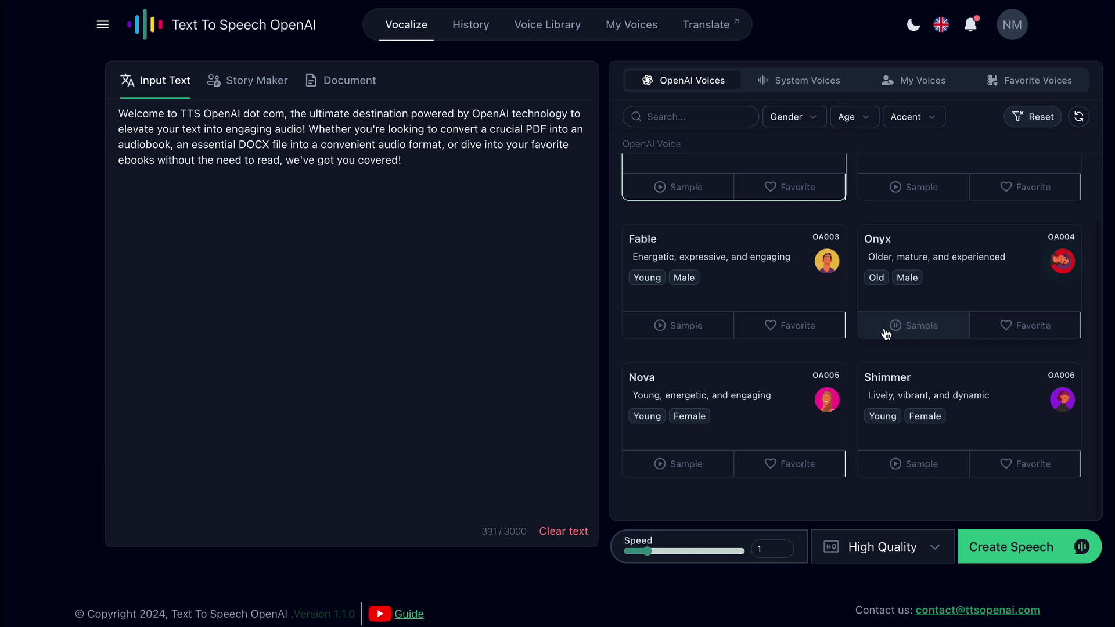
click(665, 468)
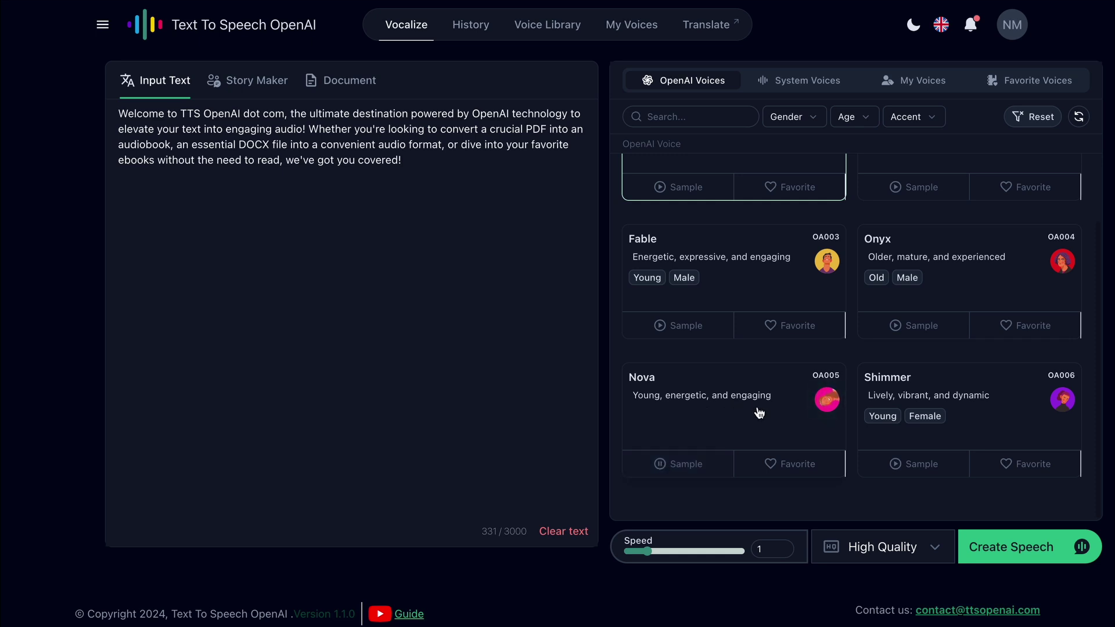
click(916, 469)
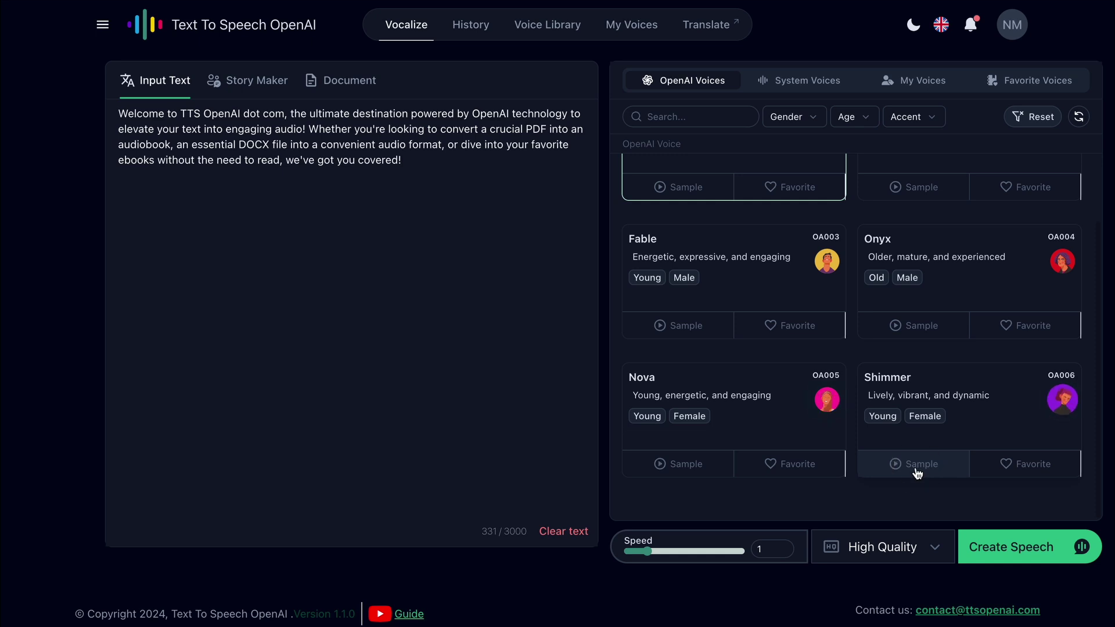
click(719, 399)
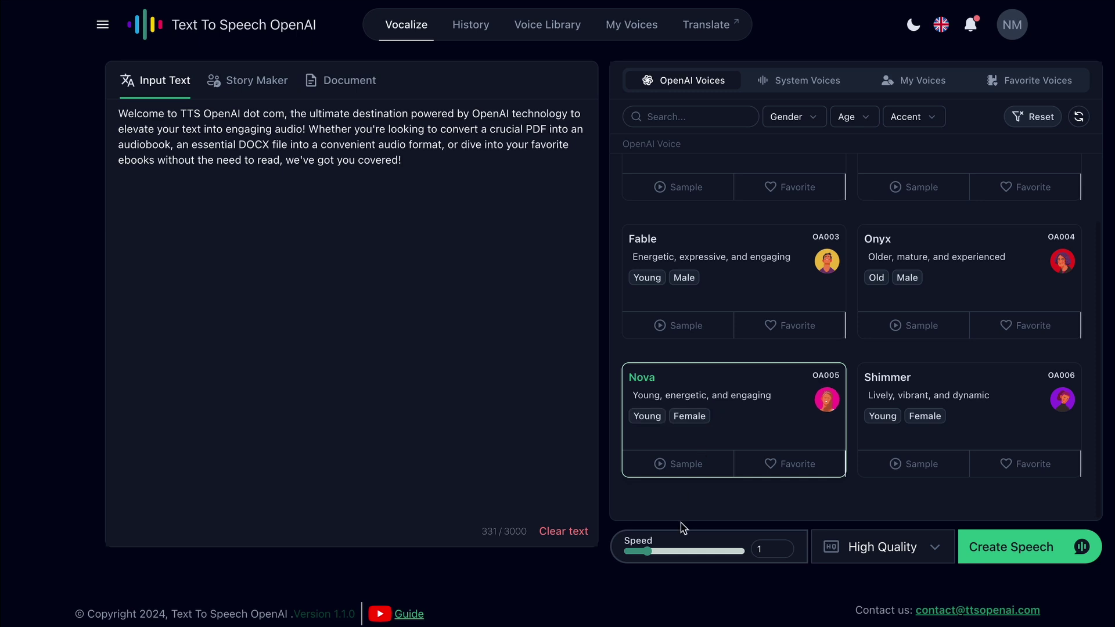
Generate a Nova reading of the welcome text at speed 1 and High Quality.
drag(647, 557, 649, 560)
click(898, 550)
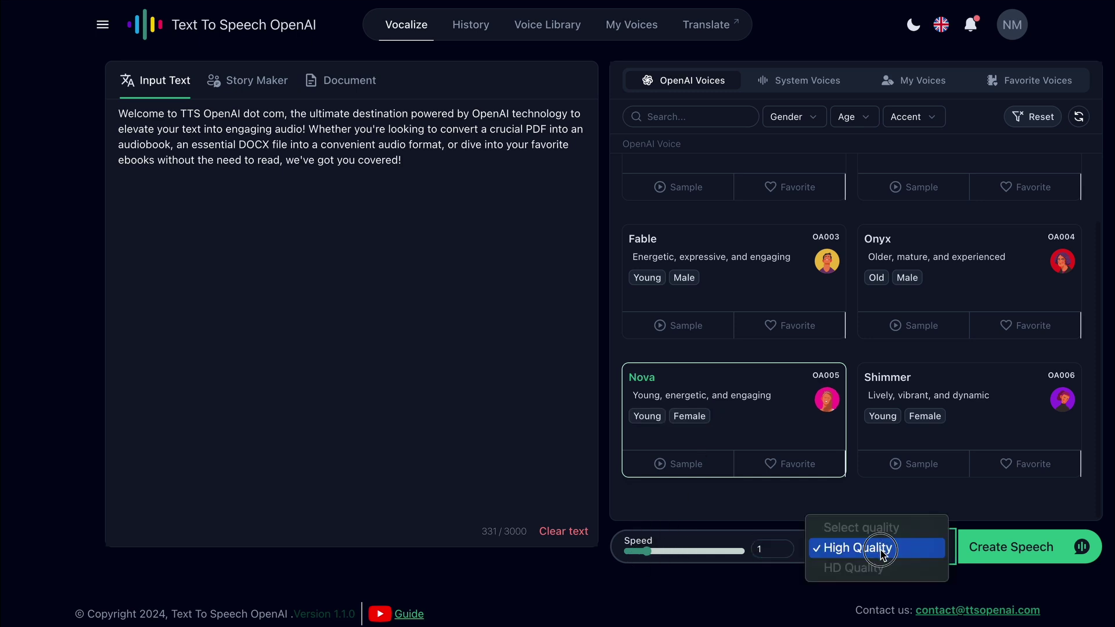
click(897, 549)
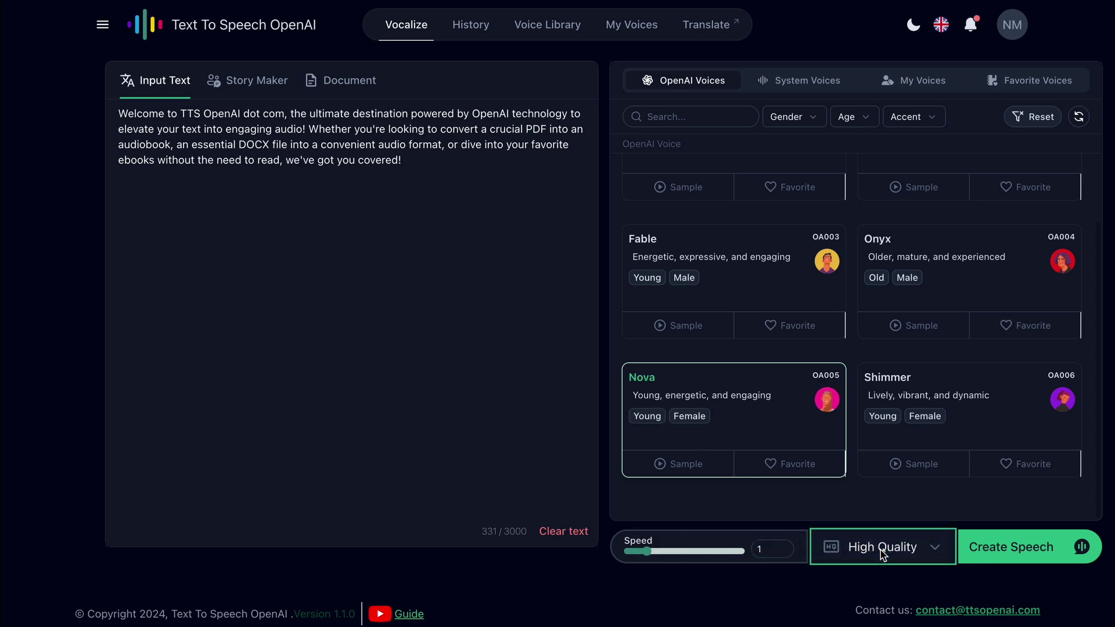
click(1005, 554)
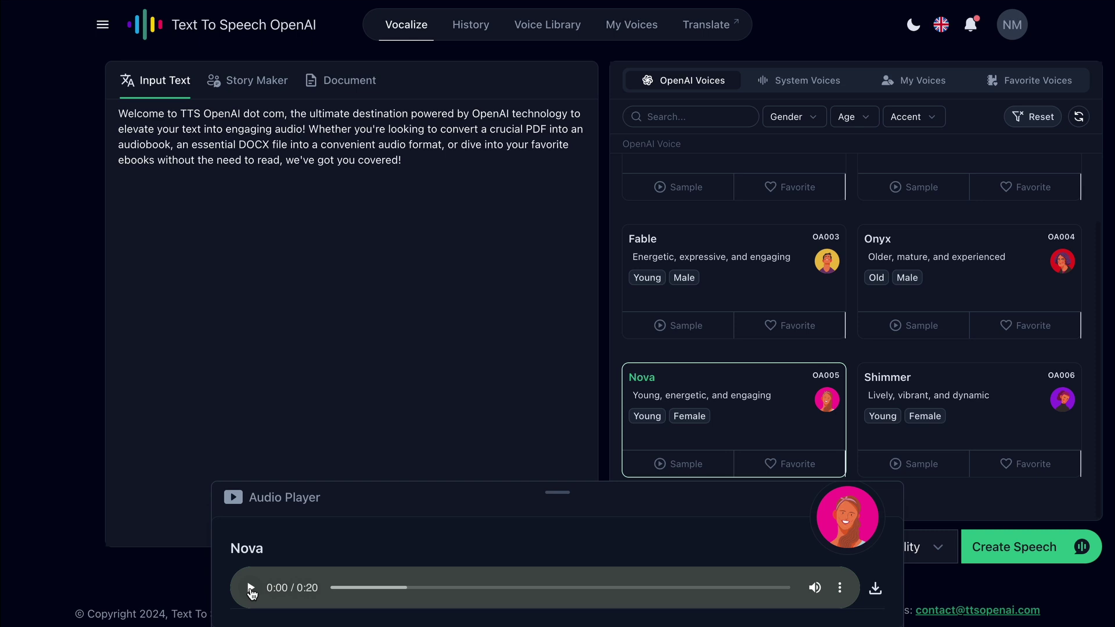
Play and pause the Nova clip, then download it as a 404 KB mp3.
click(251, 589)
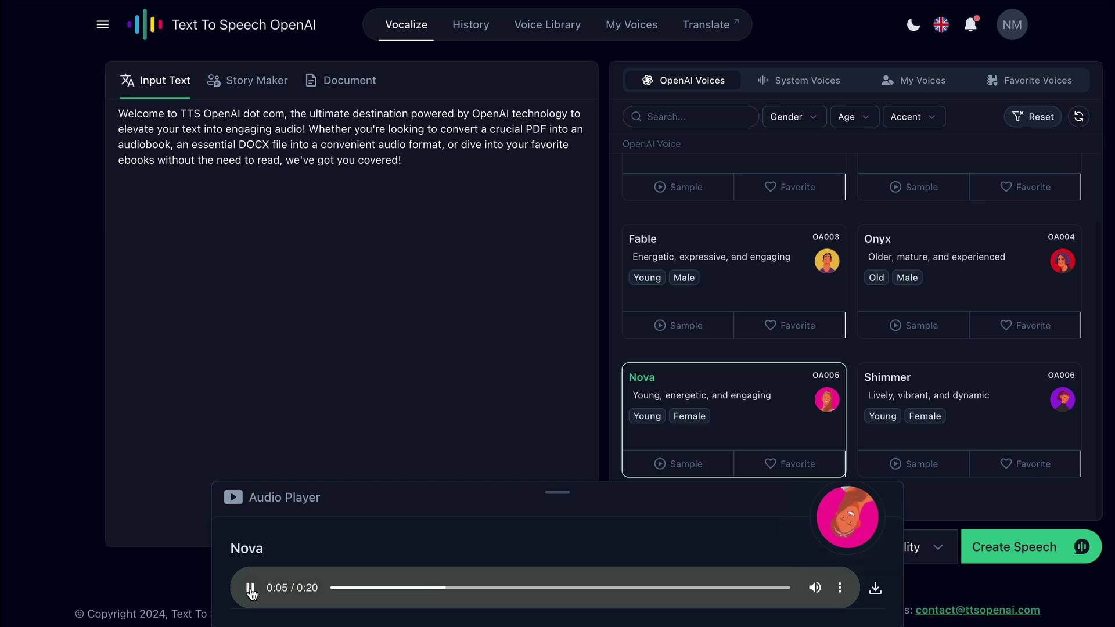
click(251, 588)
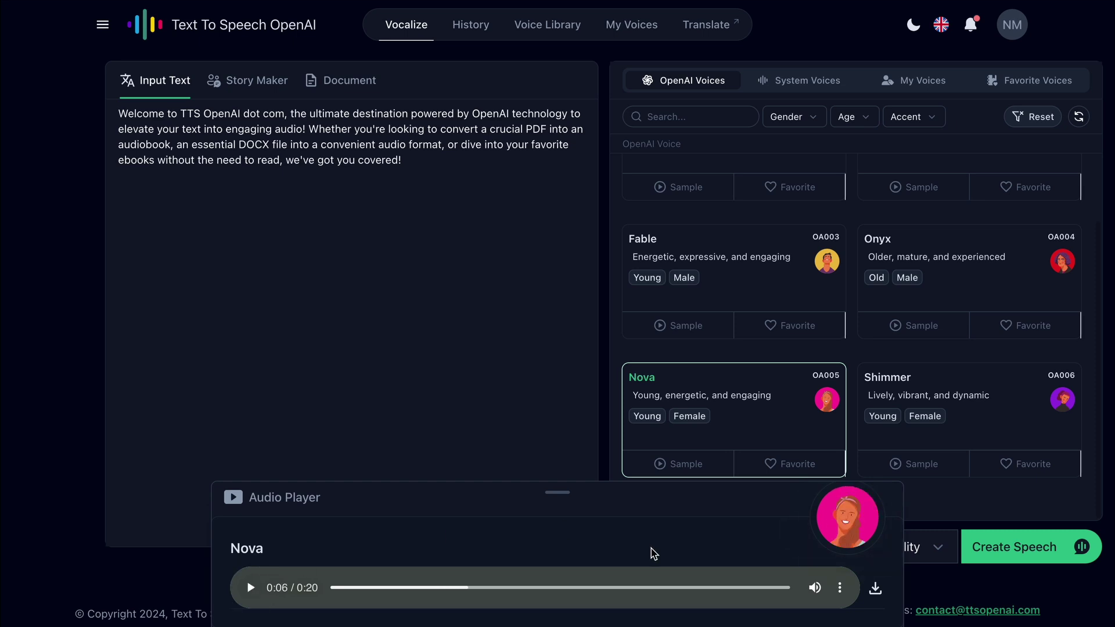
click(840, 589)
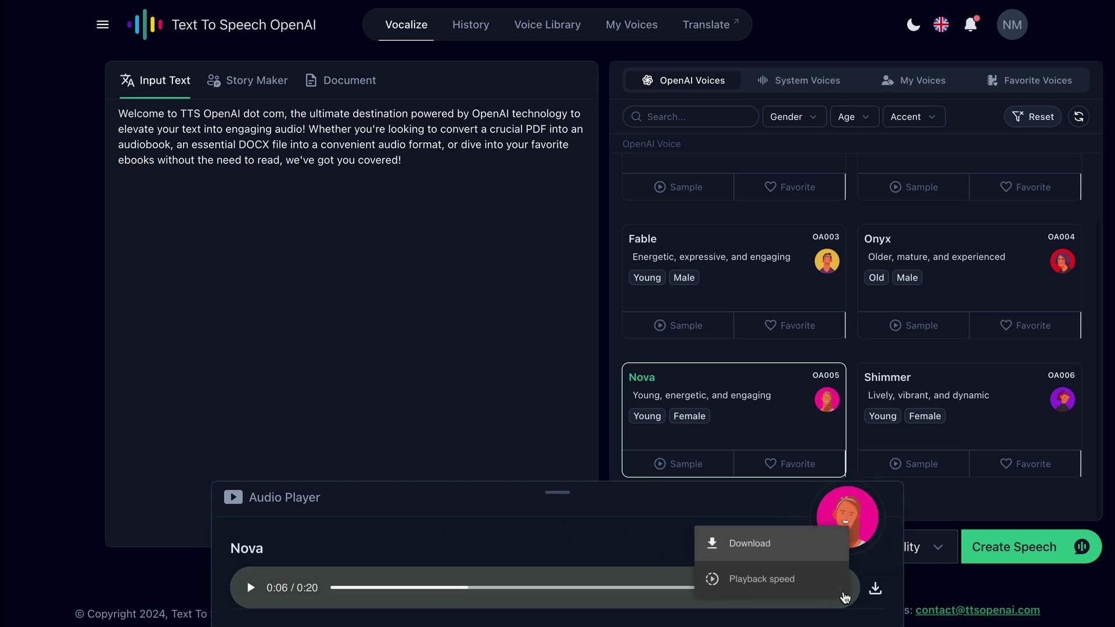
click(761, 546)
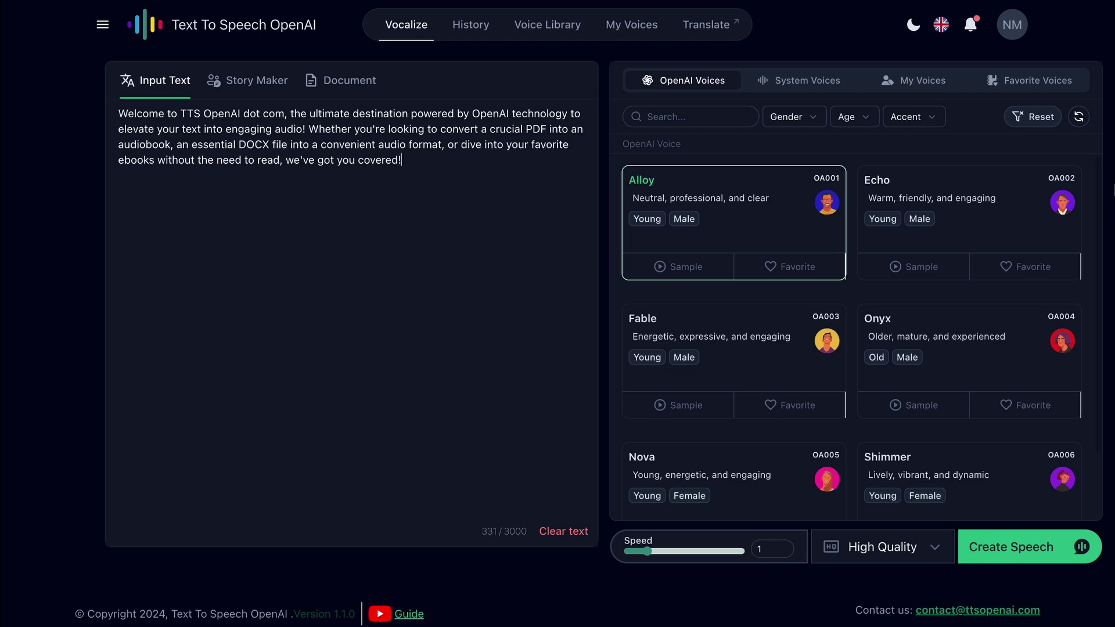
Browse System Voices, trying the British and then Indian accent filters before clearing them.
click(799, 84)
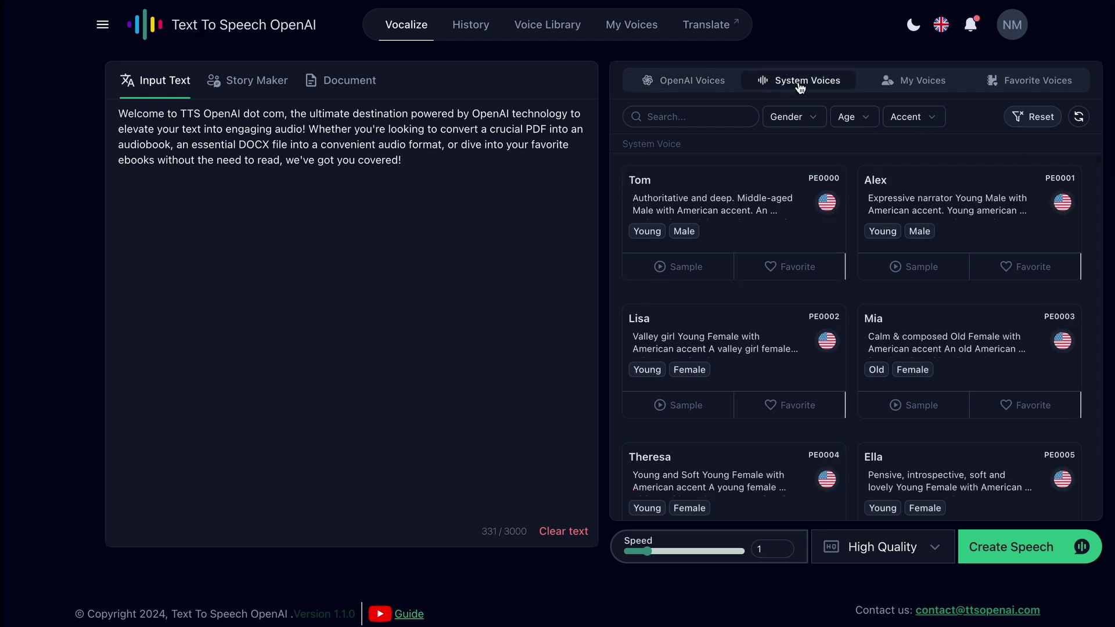
scroll(860, 259, down, 8)
click(816, 118)
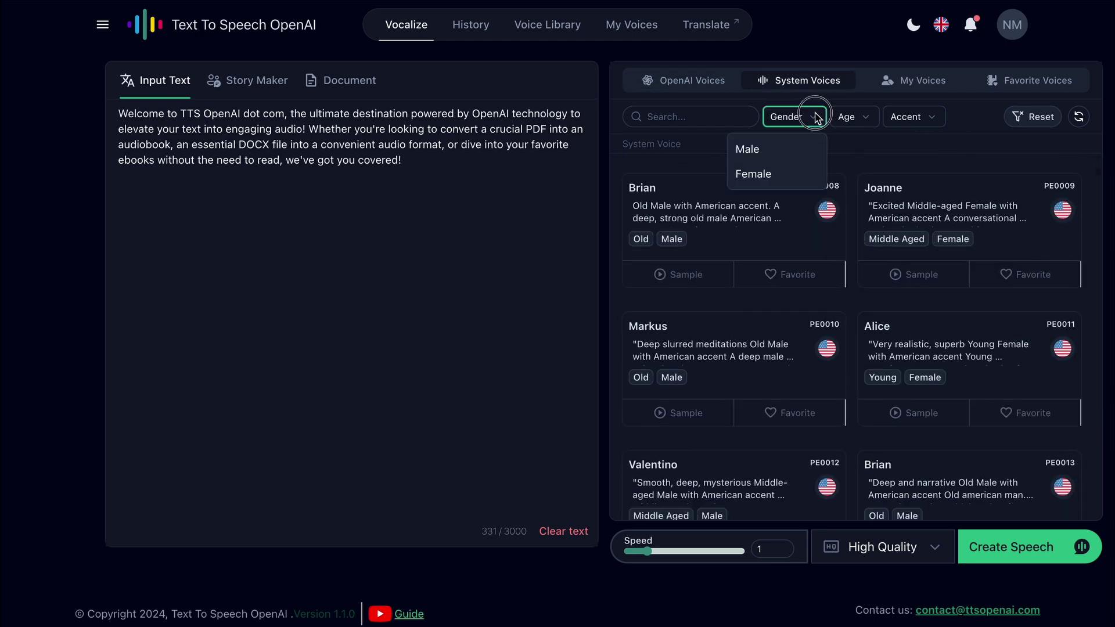
click(852, 117)
click(913, 117)
click(868, 174)
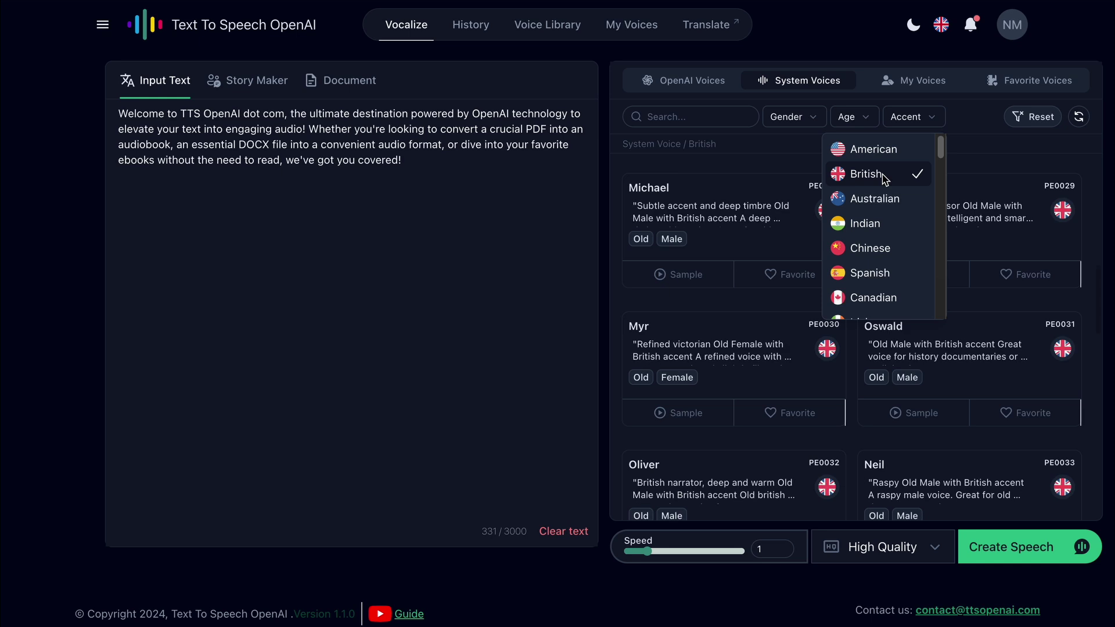
click(916, 177)
click(900, 223)
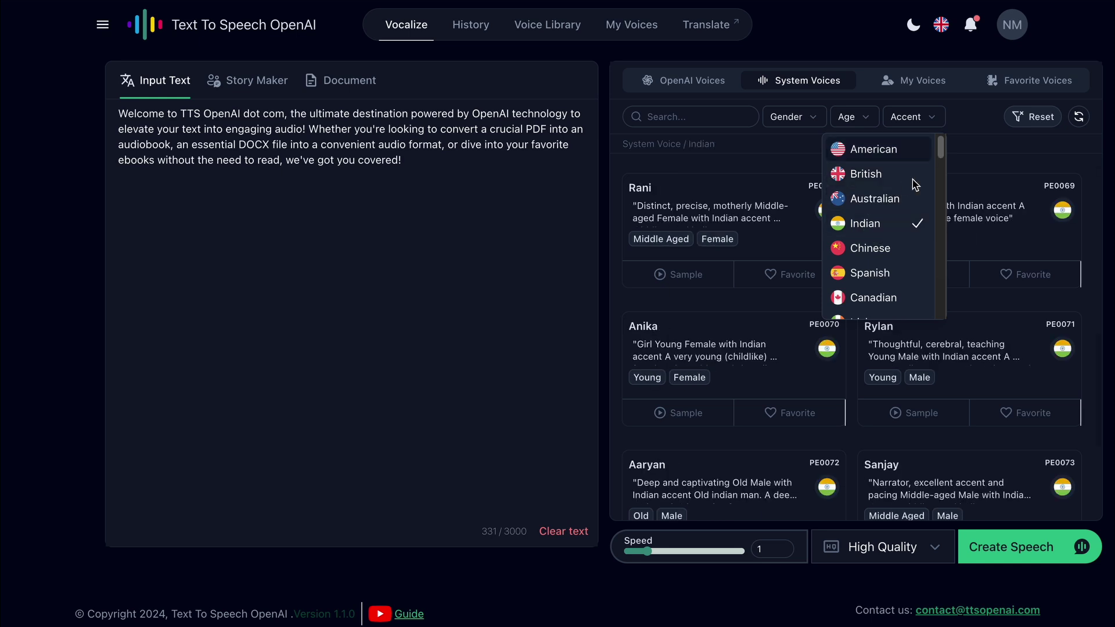
click(906, 223)
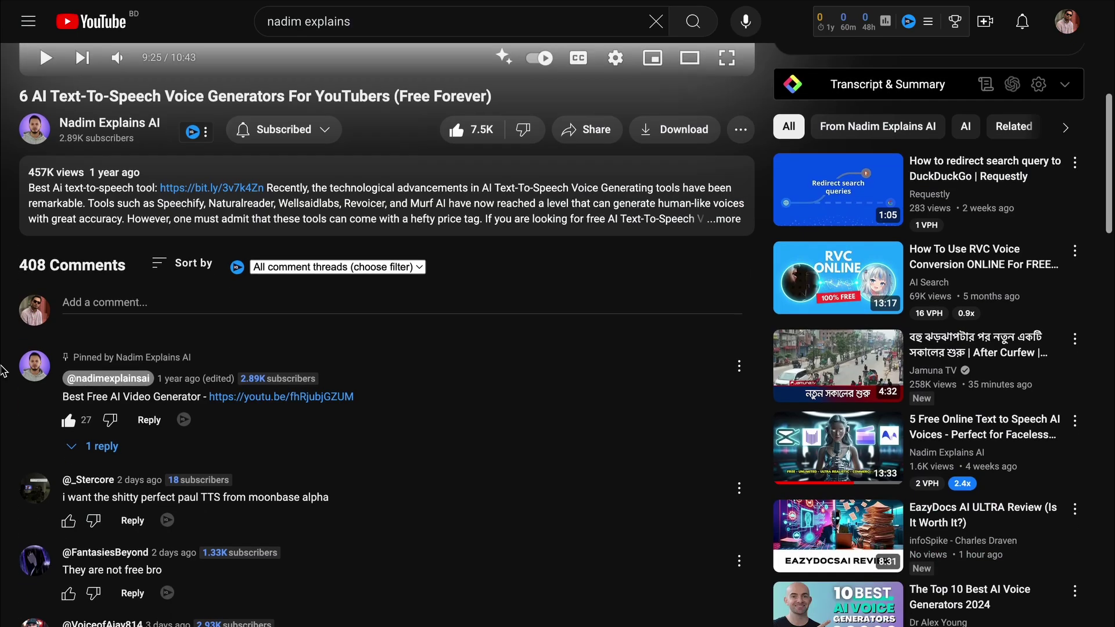
scroll(3, 371, down, 3)
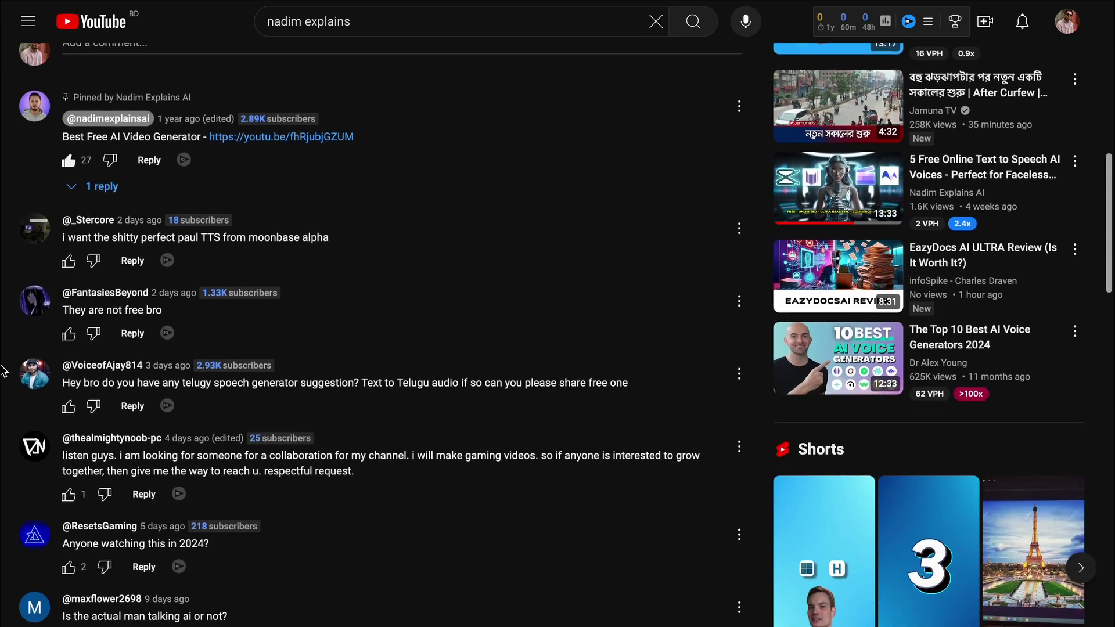
scroll(5, 374, down, 2)
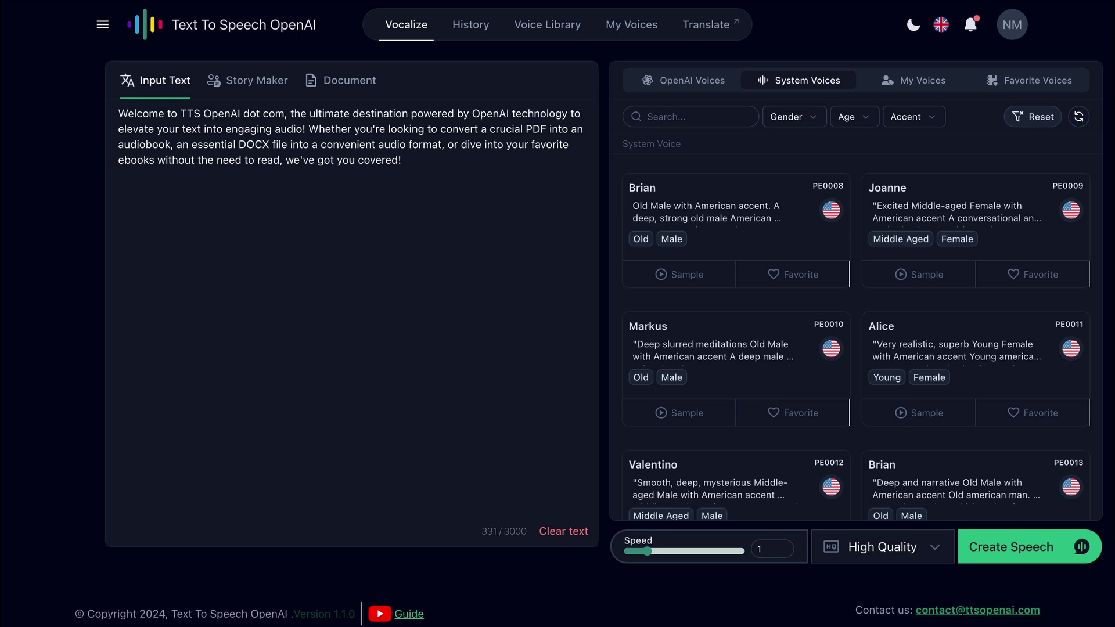
Select the welcome paragraph, open the DocTransGPT translator, and try its GPT-4 model.
drag(403, 161, 77, 117)
key(ctrl+c)
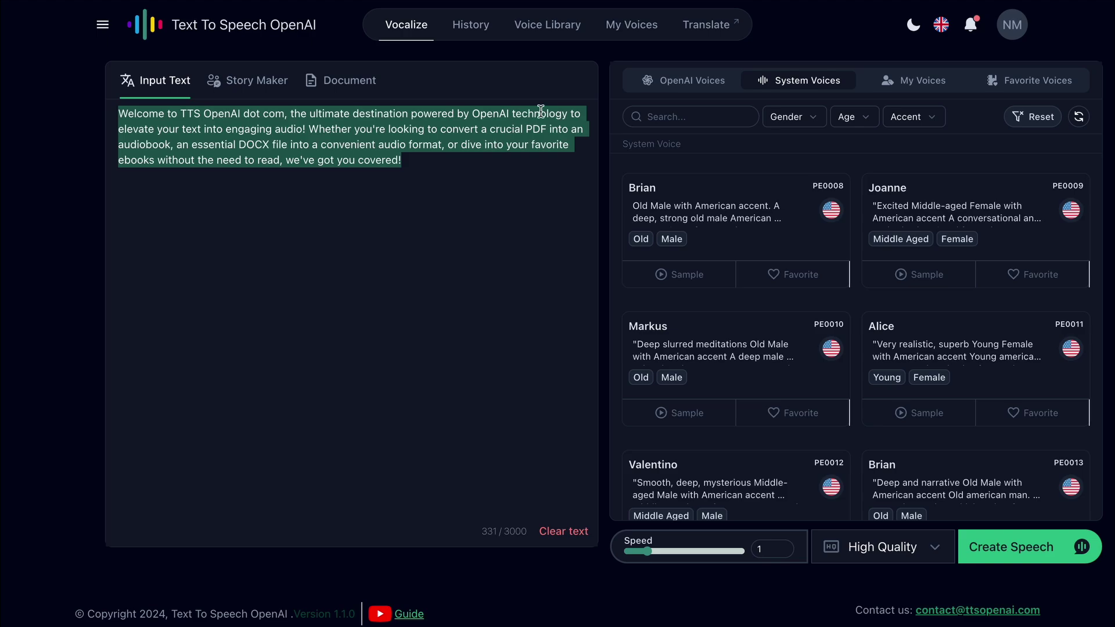
click(705, 28)
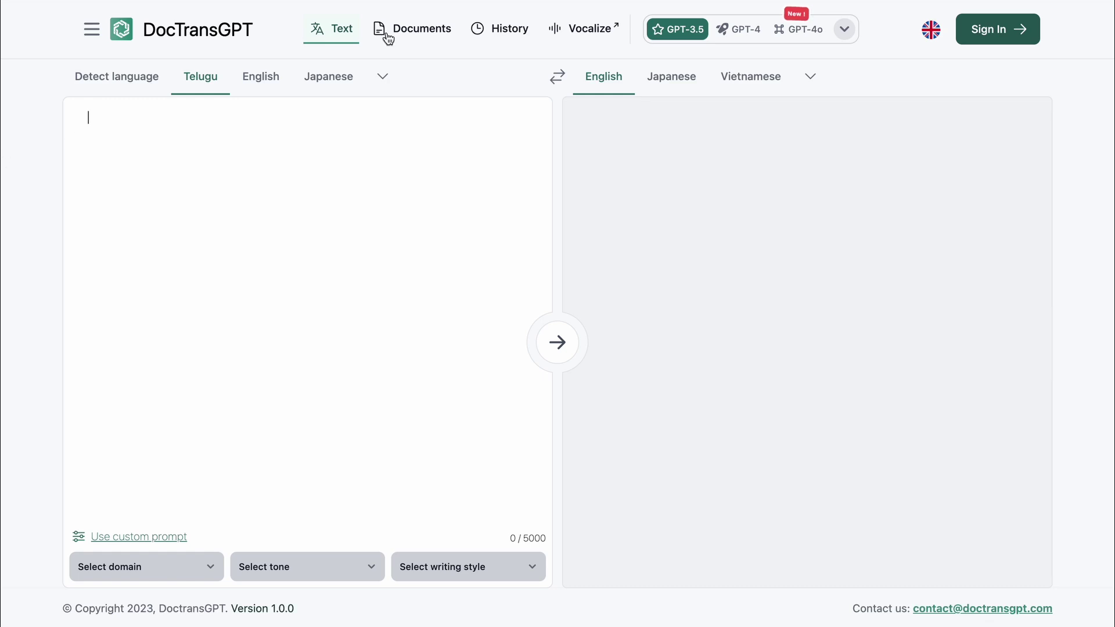
click(741, 30)
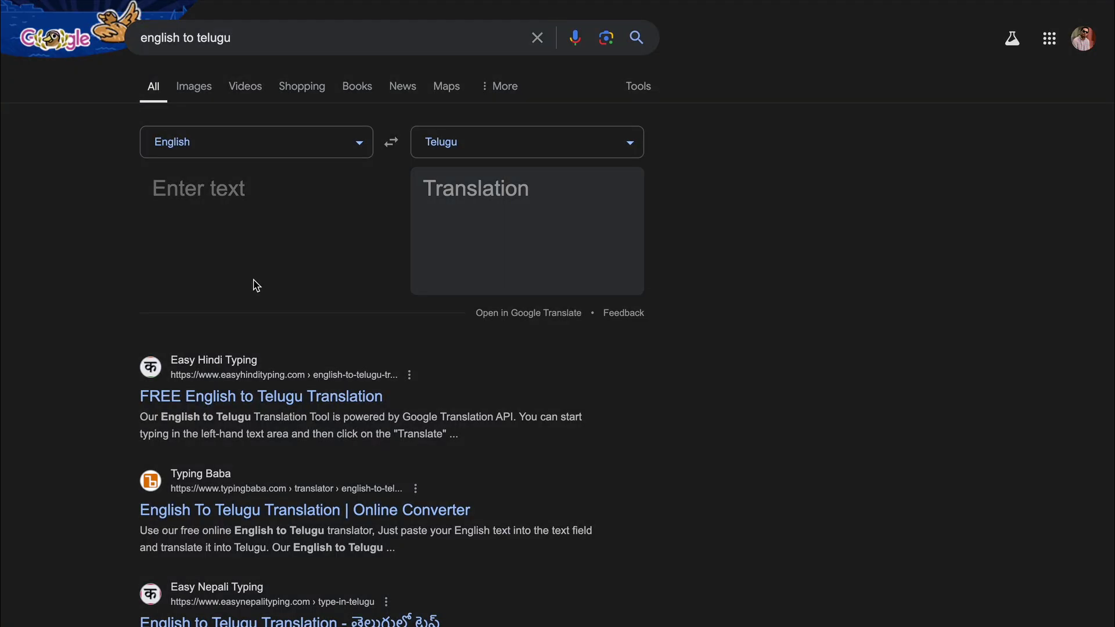
Paste the English paragraph into Google's English-to-Telugu translator and copy the Telugu result.
click(158, 189)
key(ctrl+v)
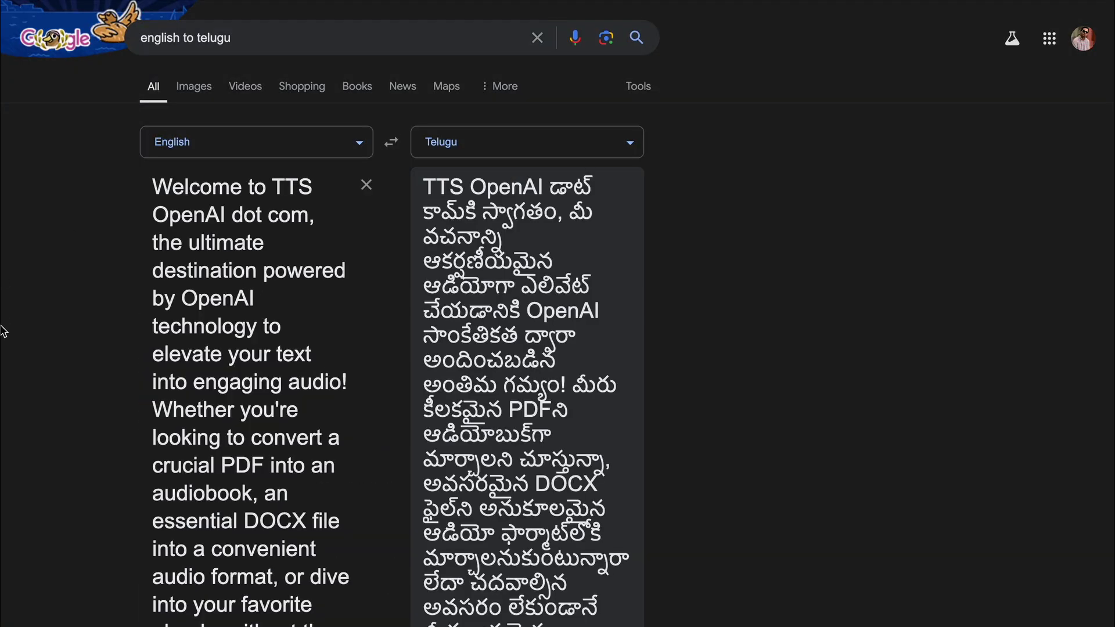
scroll(770, 229, down, 7)
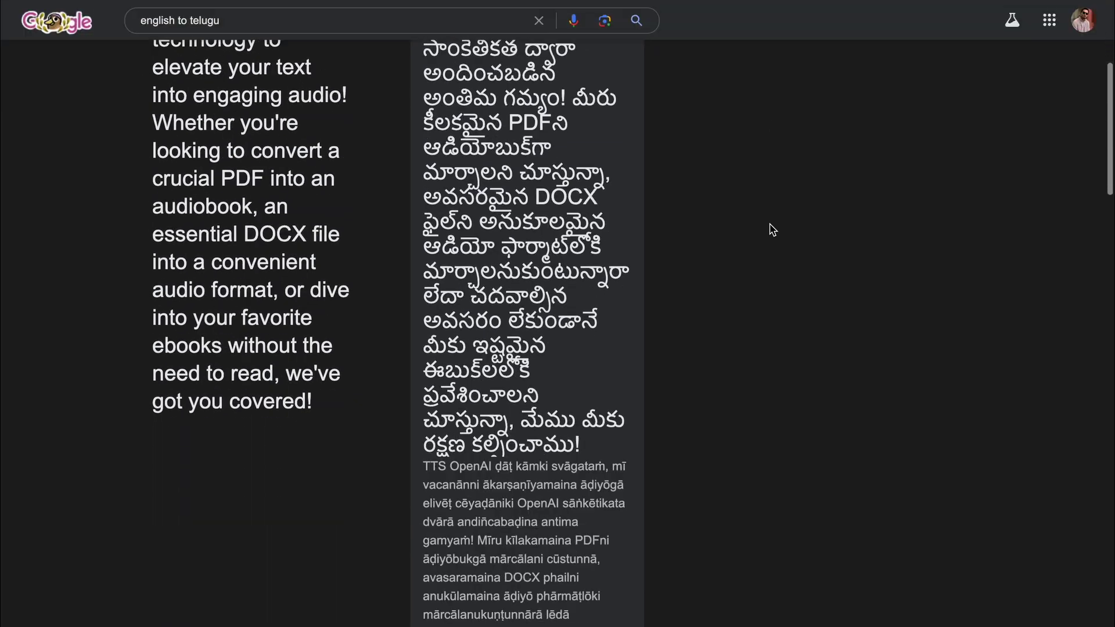
scroll(769, 229, down, 2)
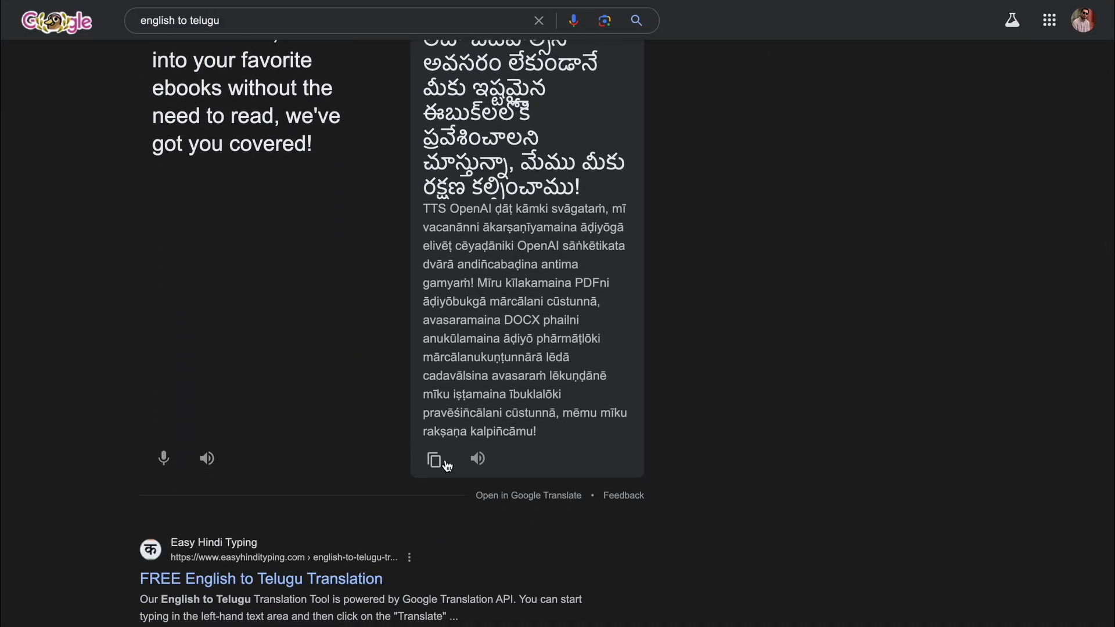
click(435, 461)
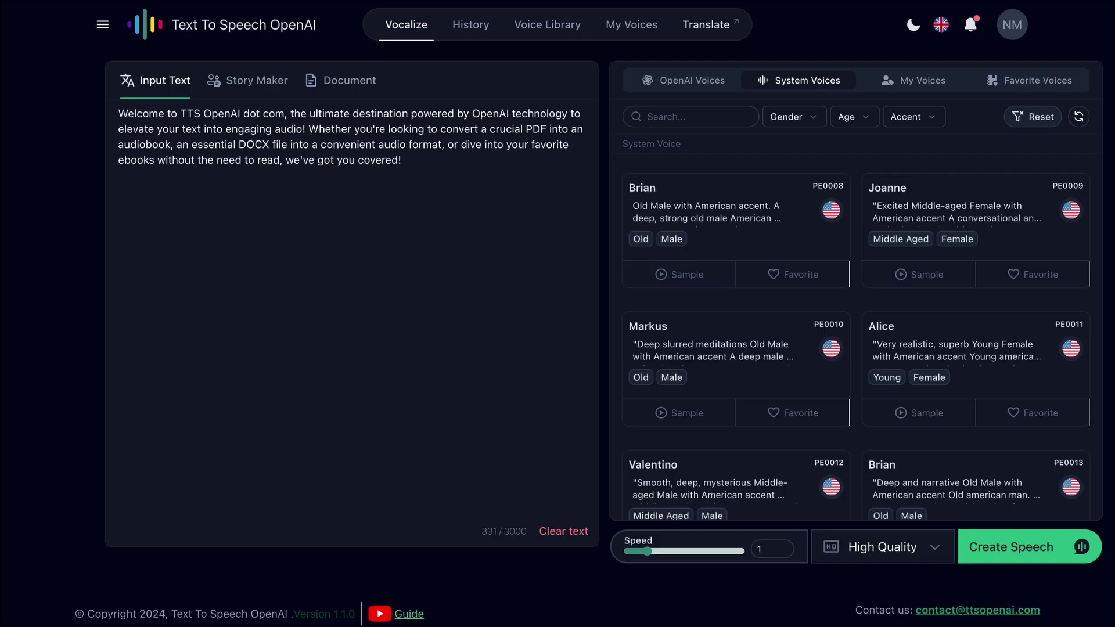
Replace the input text with the Telugu translation and filter voices to the Hindi accent.
triple_click(413, 164)
key(ctrl+v)
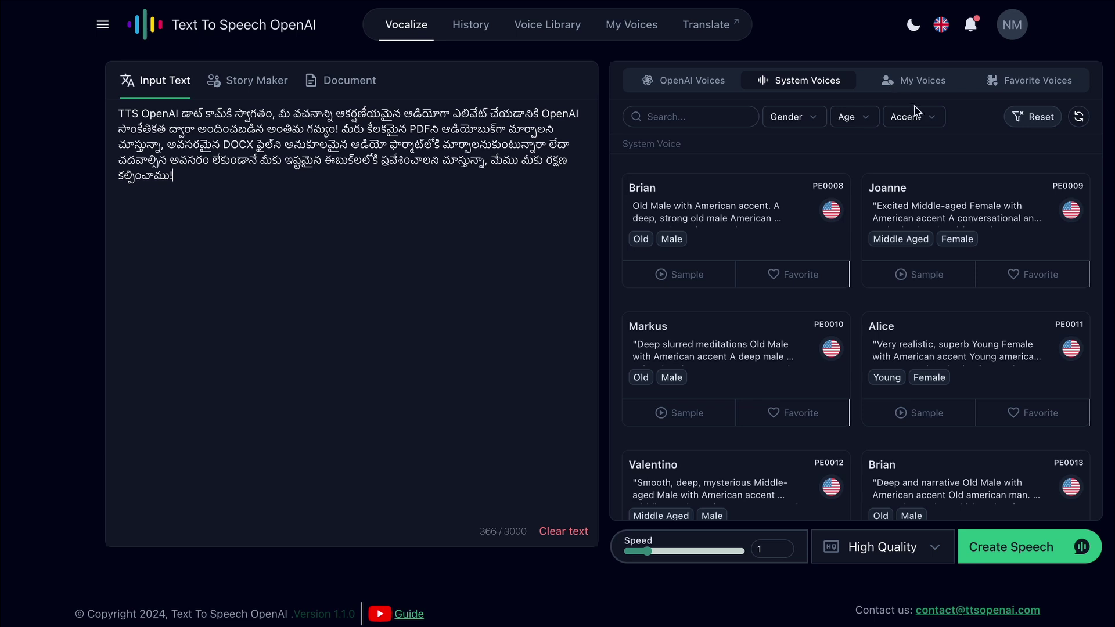
click(926, 119)
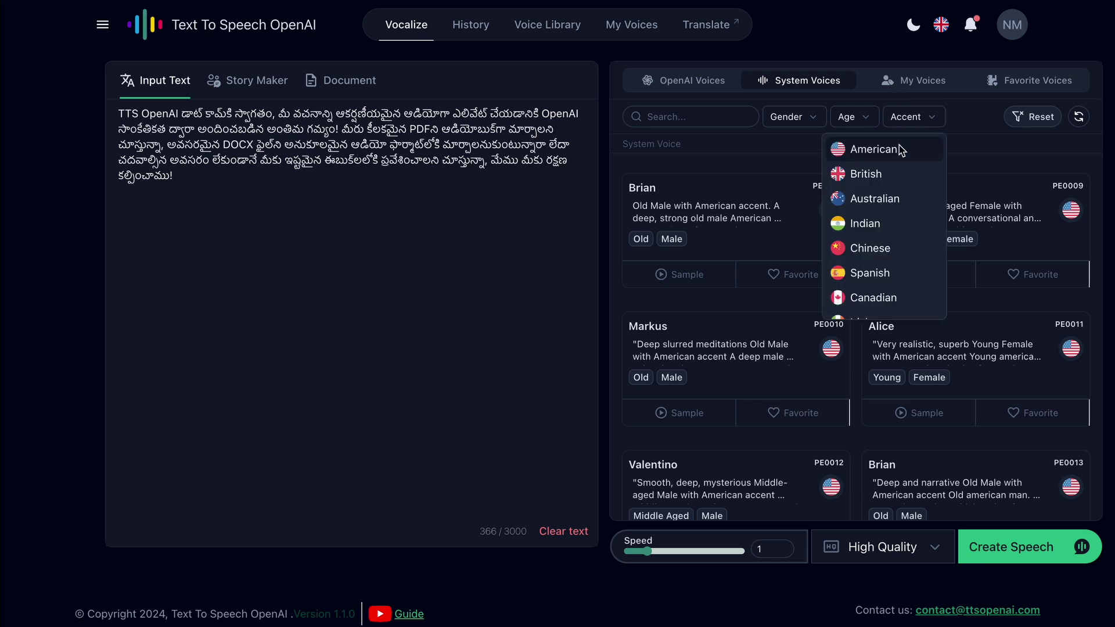
scroll(862, 197, down, 5)
click(867, 197)
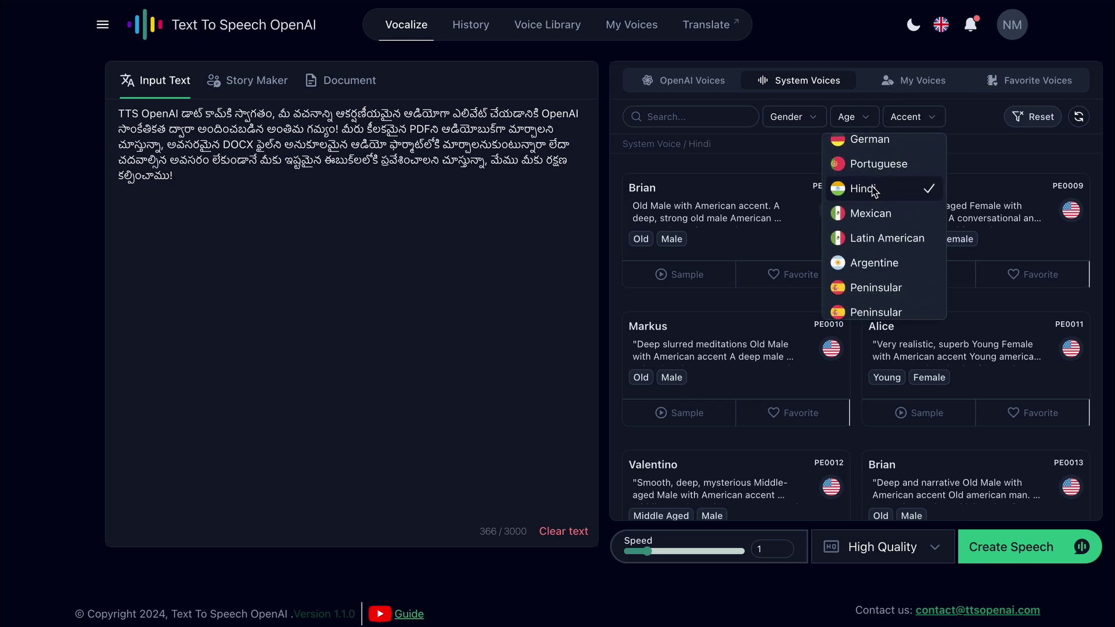
click(970, 124)
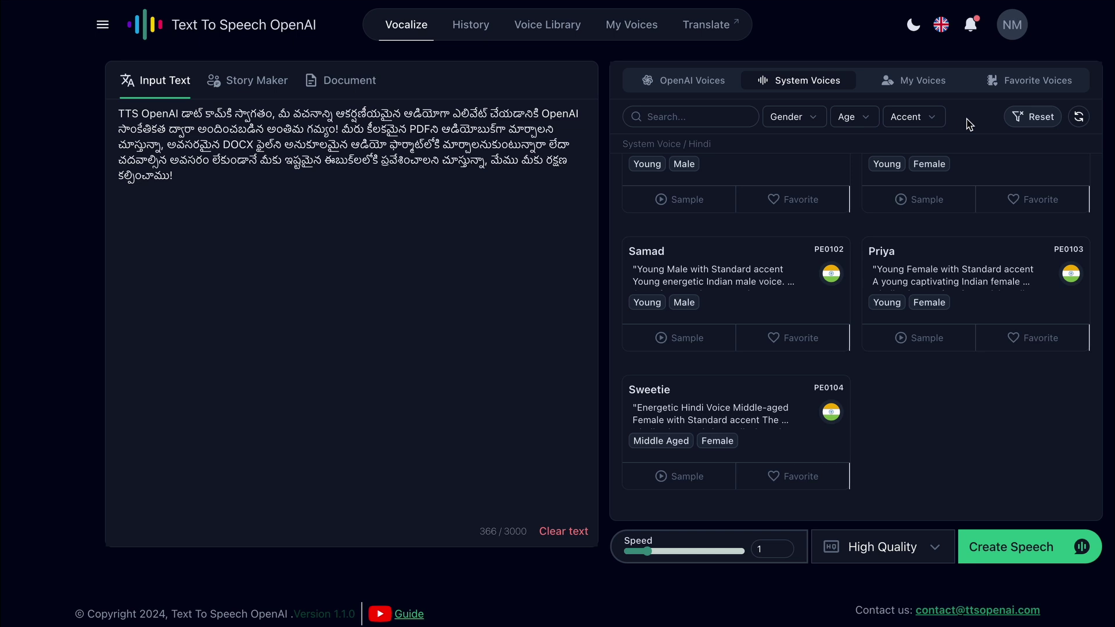
scroll(851, 276, up, 1)
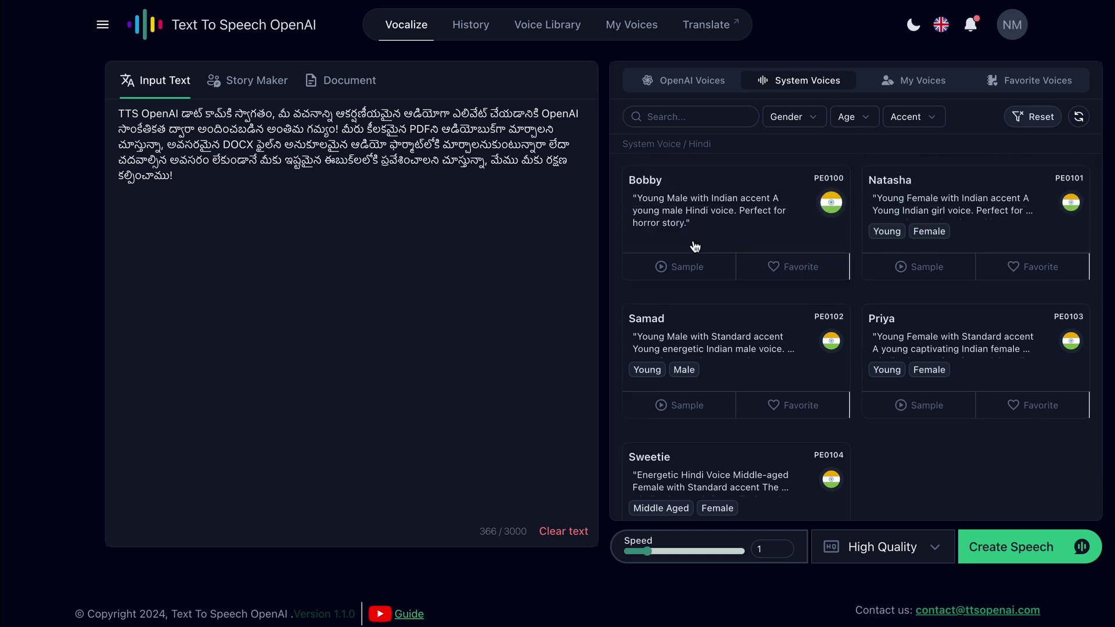
Preview Bobby, Natasha and Priya samples, generate the Telugu speech with Priya, and open History.
click(681, 267)
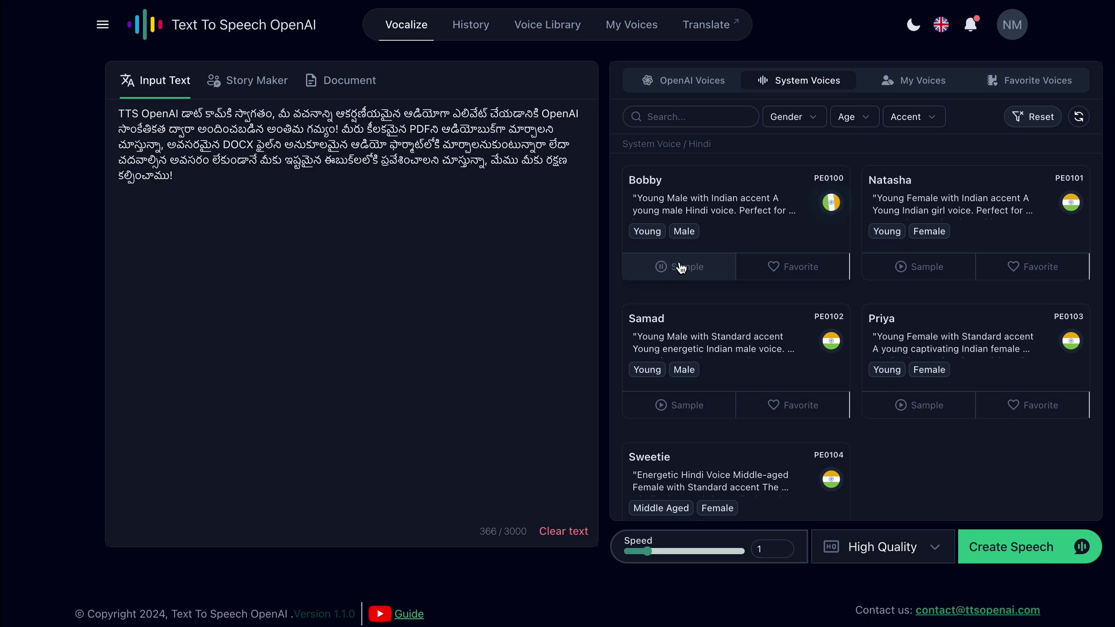
click(927, 271)
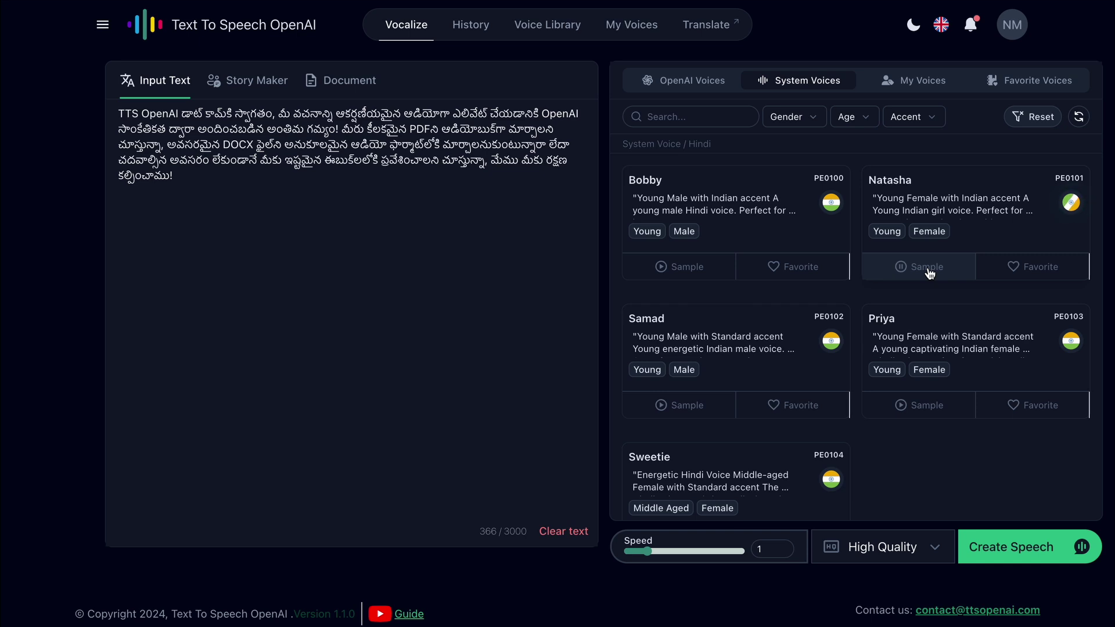
click(929, 273)
click(923, 410)
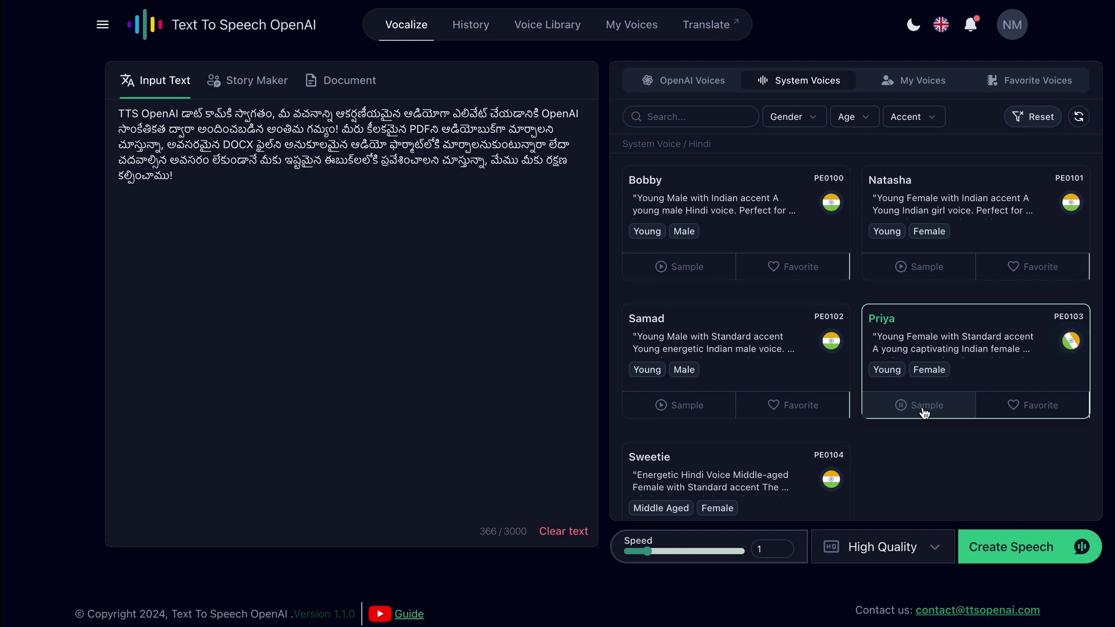
click(924, 412)
scroll(985, 279, down, 1)
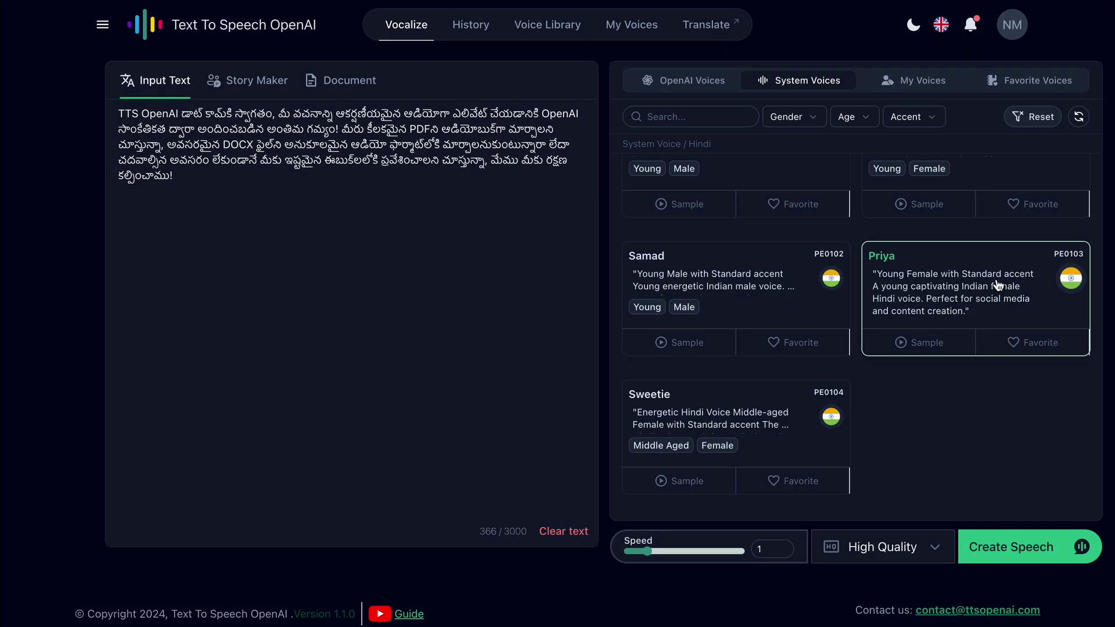
click(1008, 547)
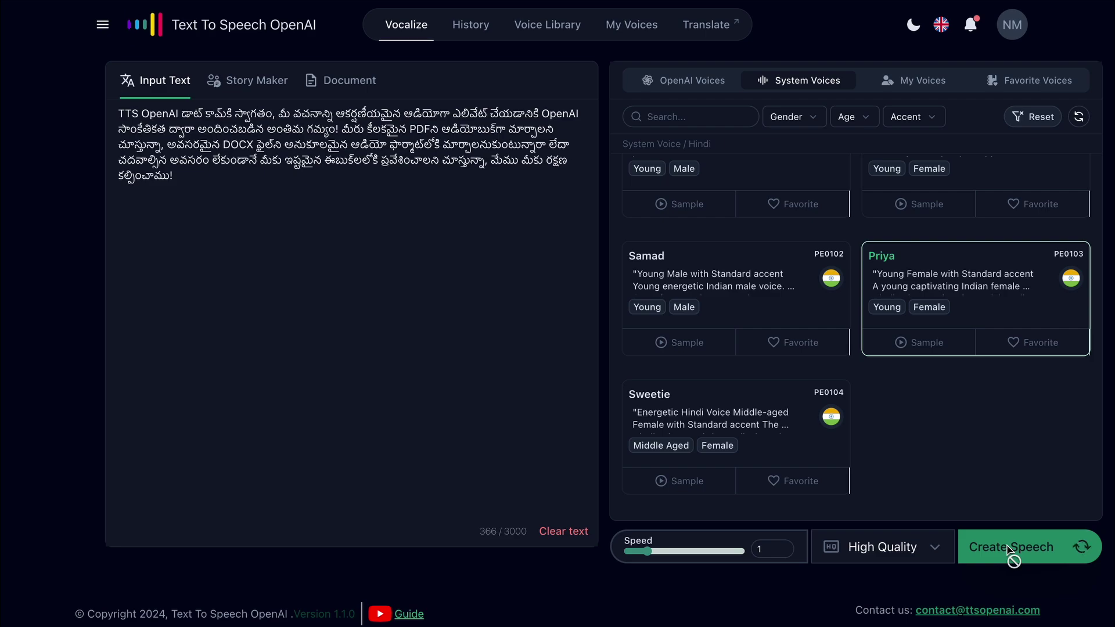
click(909, 588)
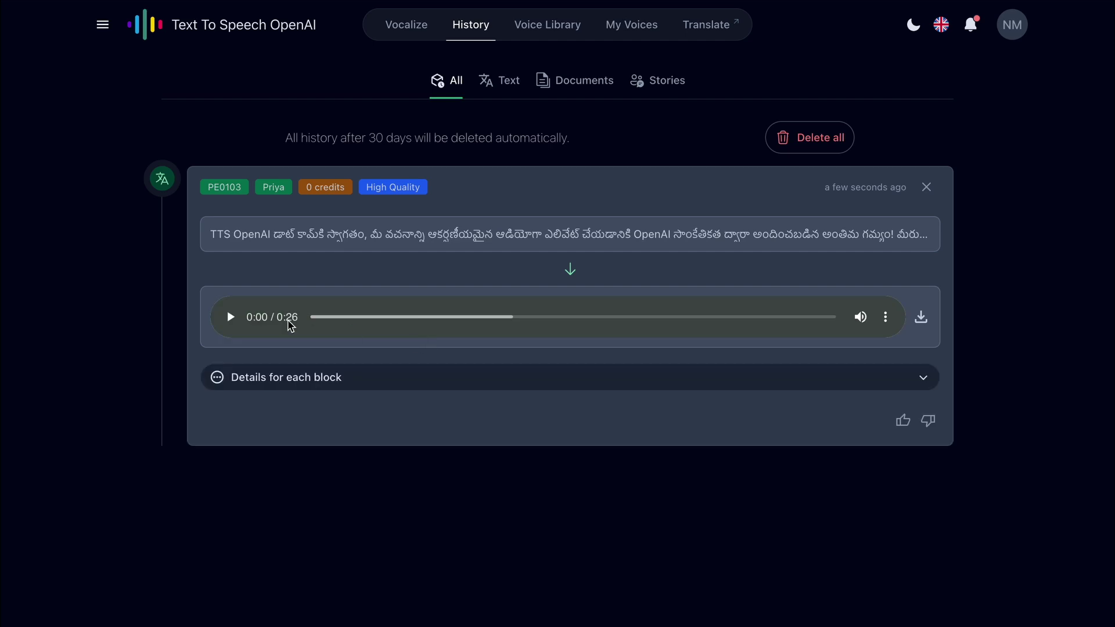
Play the finished 0:26 Priya Telugu recording in History through to the end.
click(230, 318)
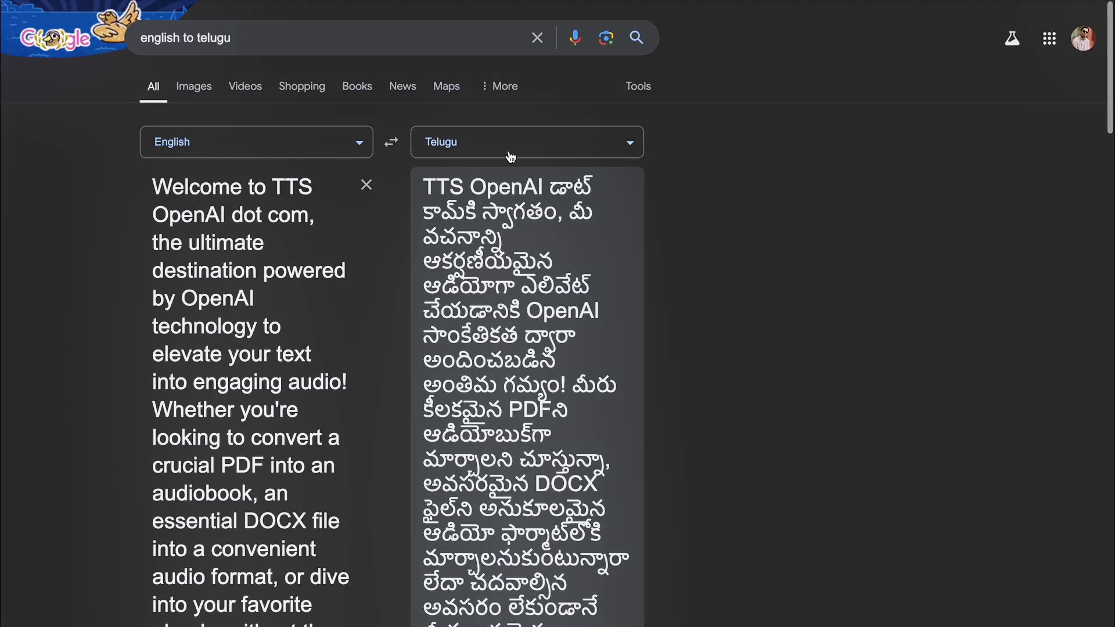
Switch the Google translation of the welcome text from Telugu to Japanese and copy it.
click(510, 148)
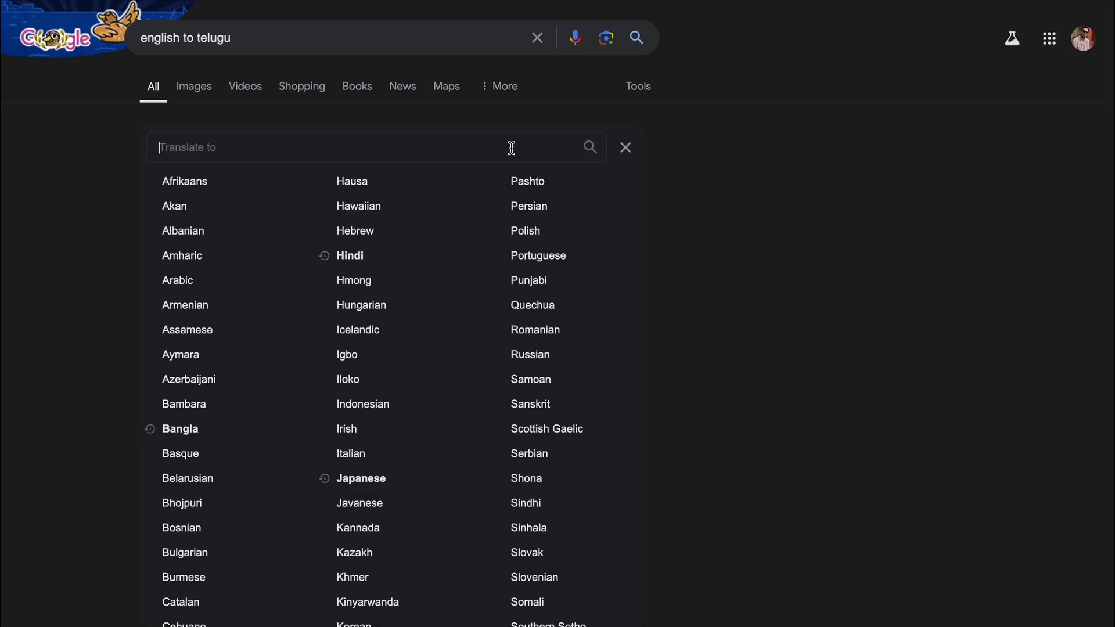
click(361, 479)
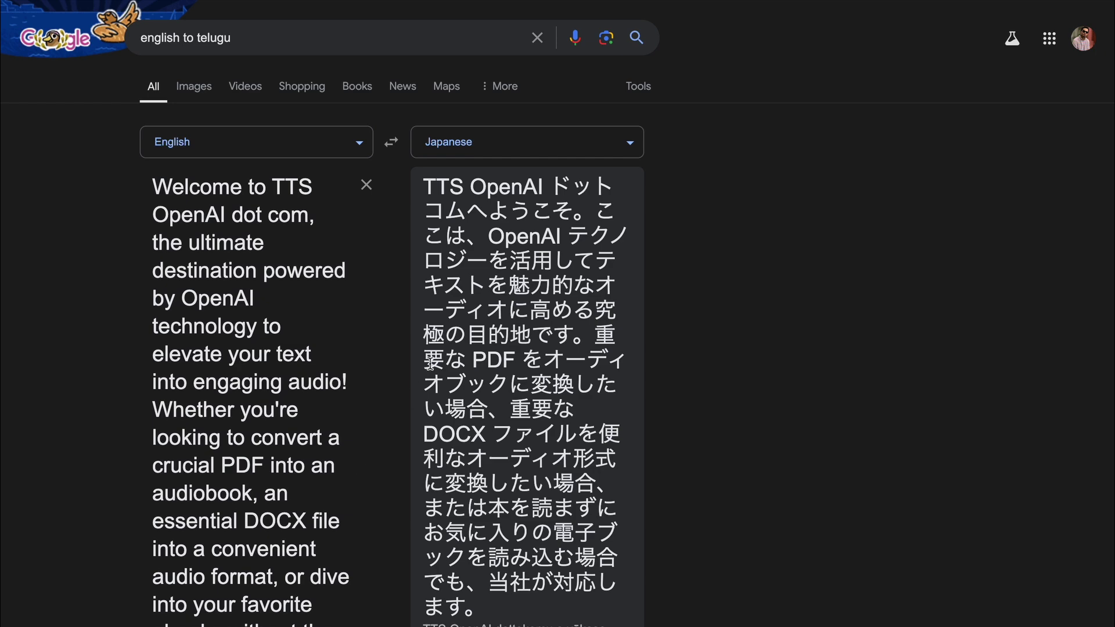
scroll(430, 364, down, 3)
scroll(430, 364, down, 5)
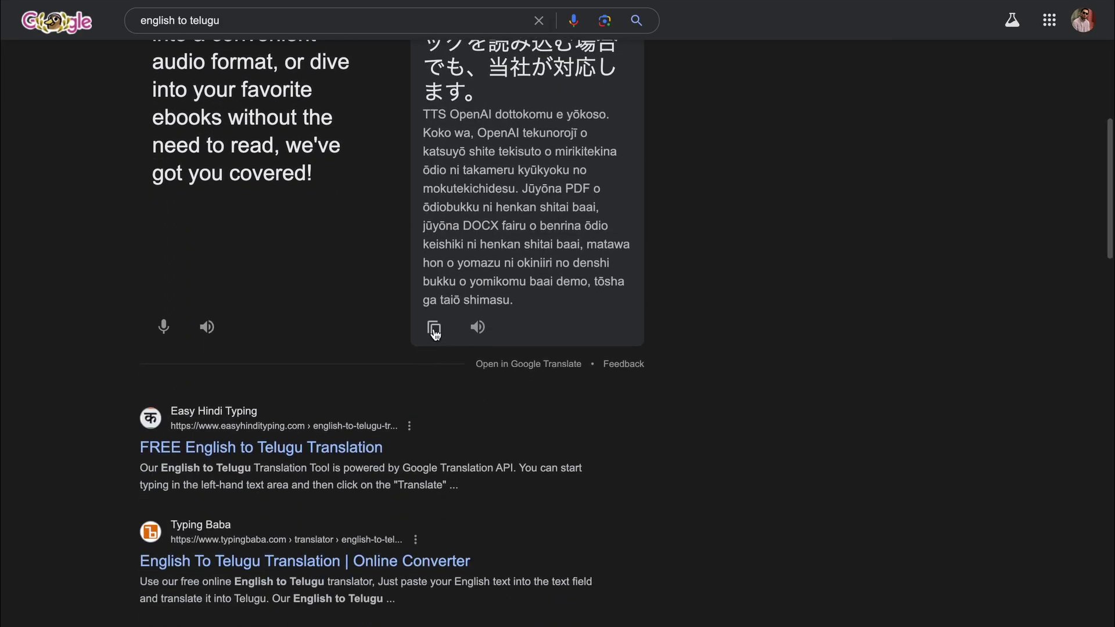
click(435, 328)
key(alt+Tab)
Paste the Japanese text and change the voice accent filter from Hindi to Japanese.
key(ctrl+v)
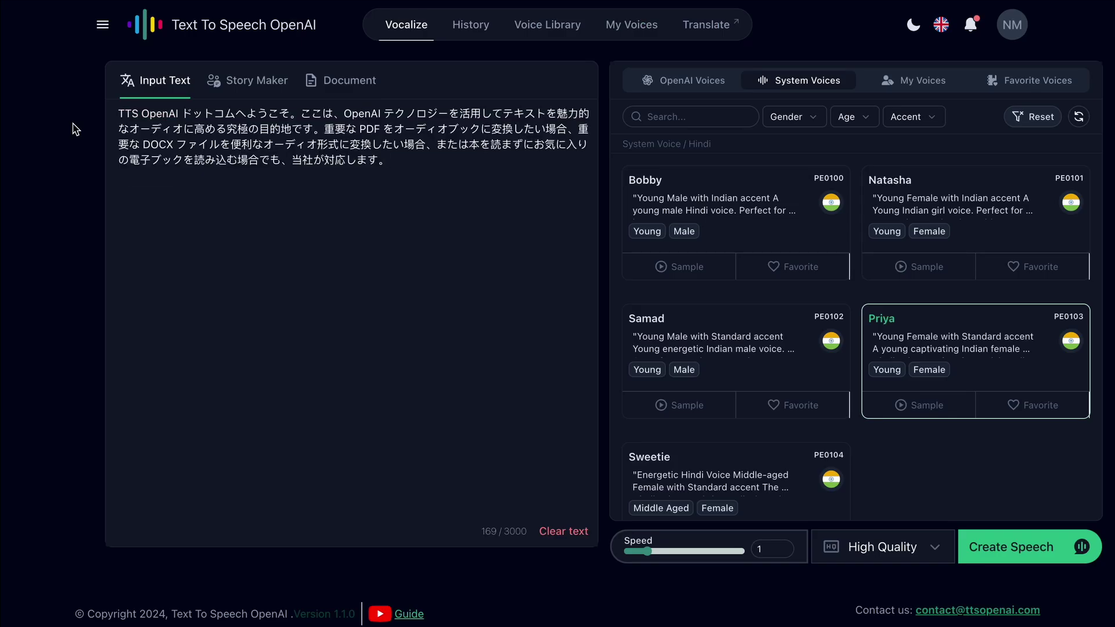
click(1035, 119)
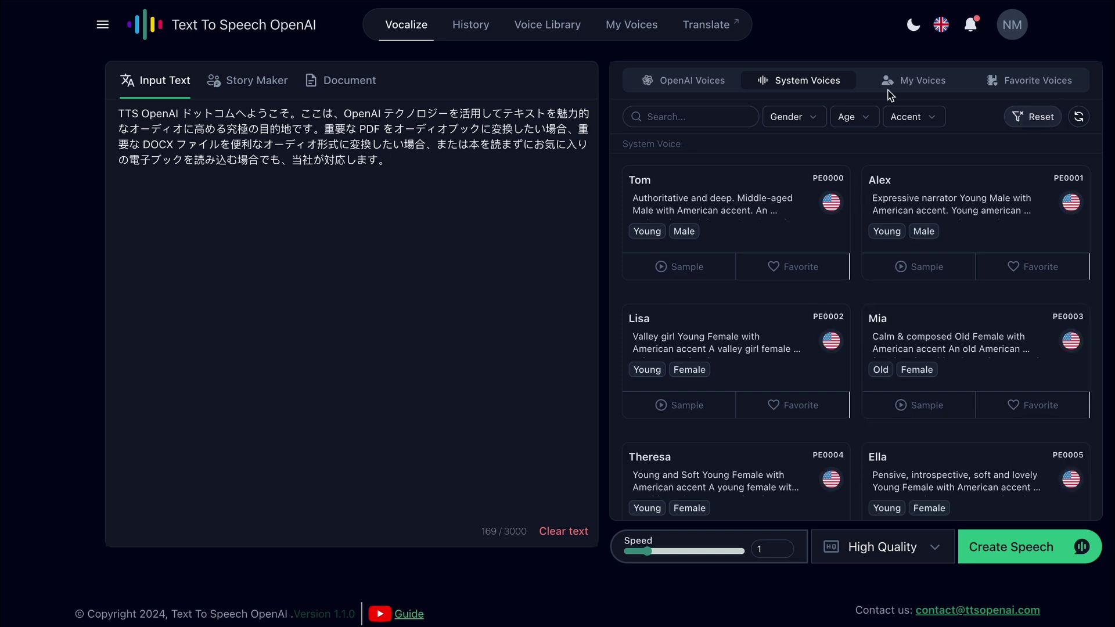
click(928, 122)
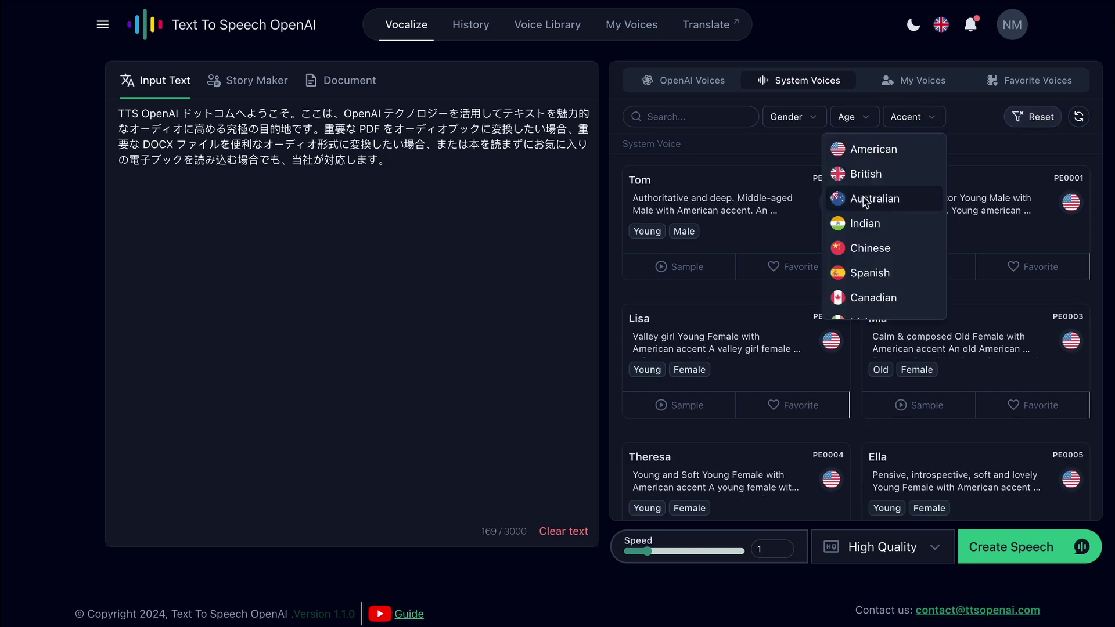
scroll(865, 201, down, 5)
scroll(865, 202, down, 10)
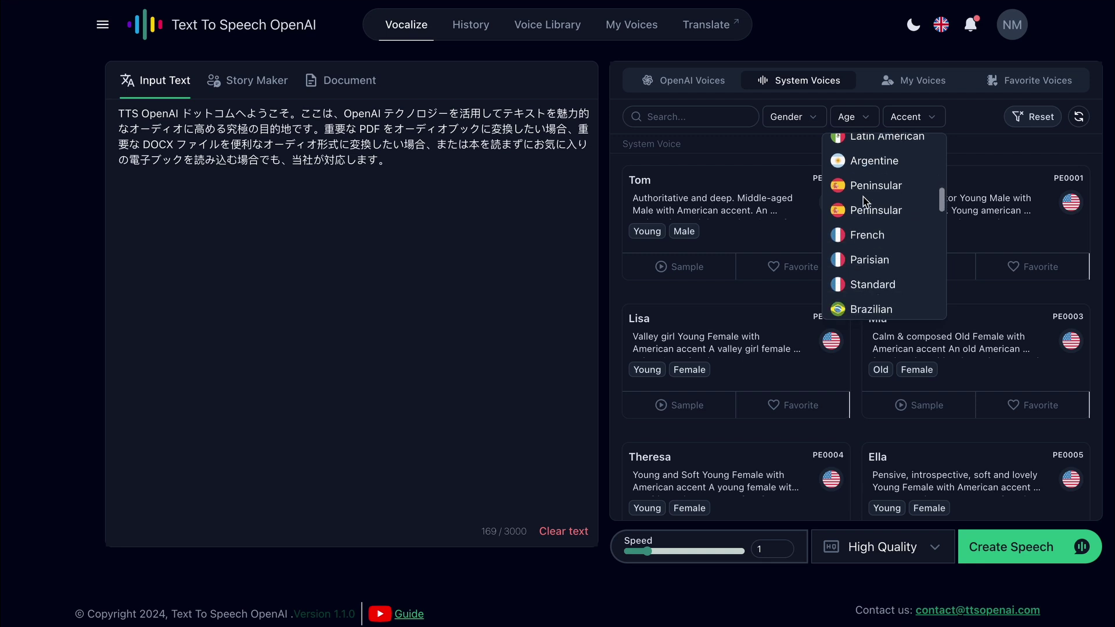
scroll(865, 202, down, 5)
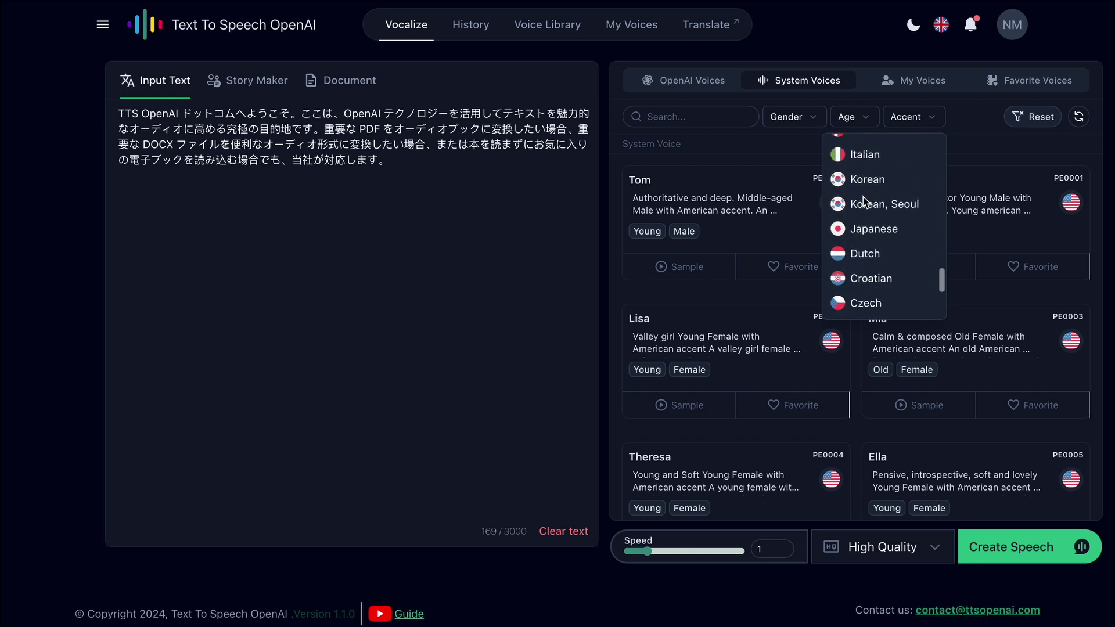
click(856, 194)
click(980, 114)
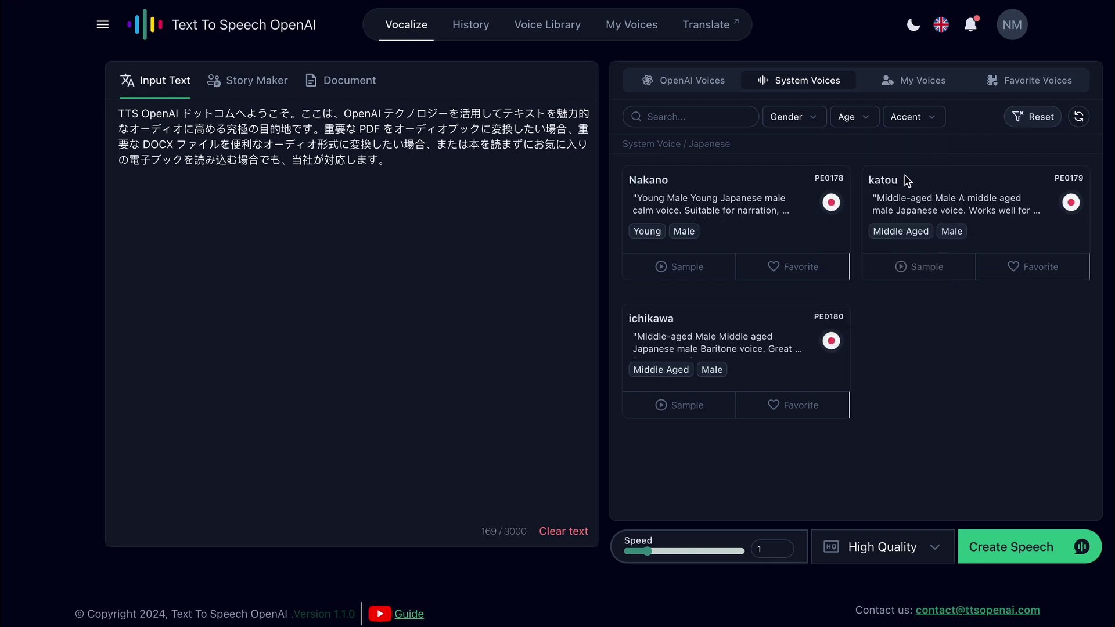
Preview and select the Nakano voice, then create the Japanese speech.
click(691, 268)
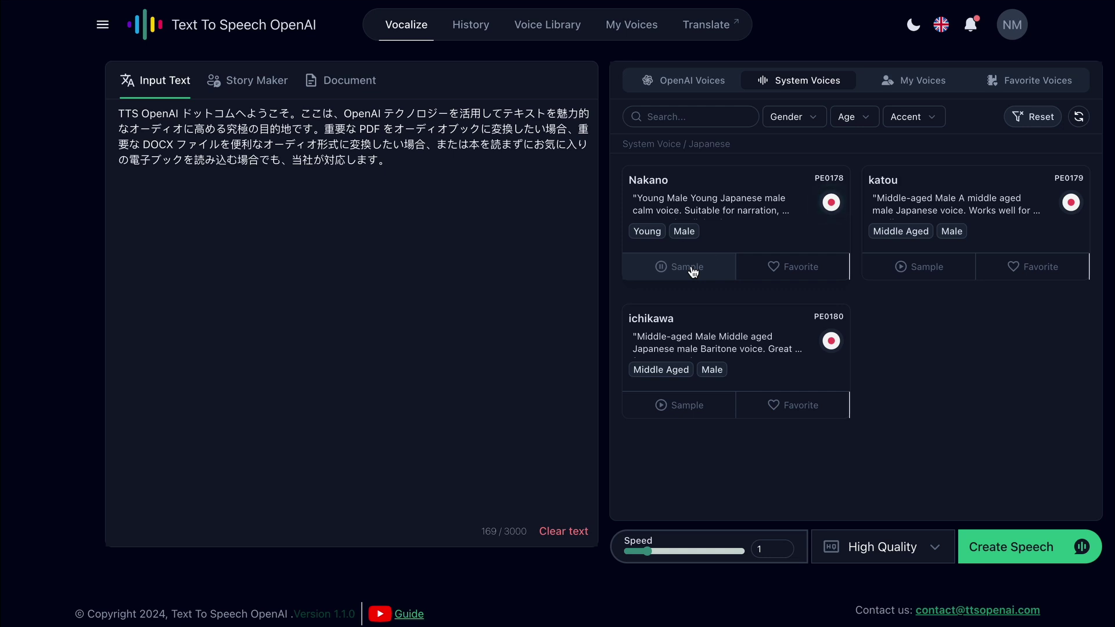
click(719, 203)
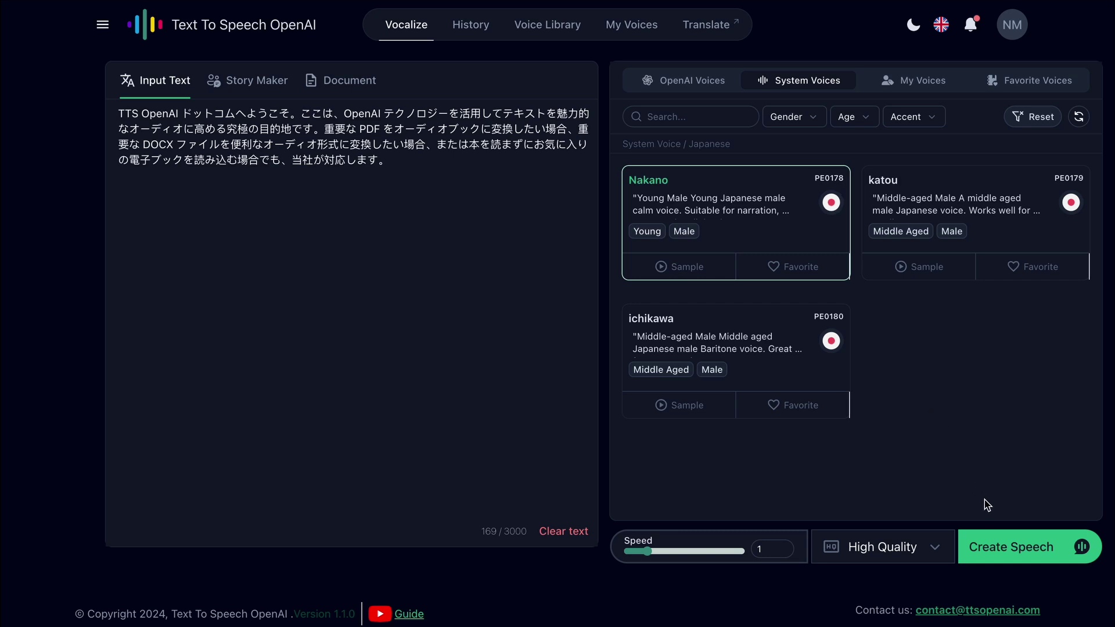
click(1009, 548)
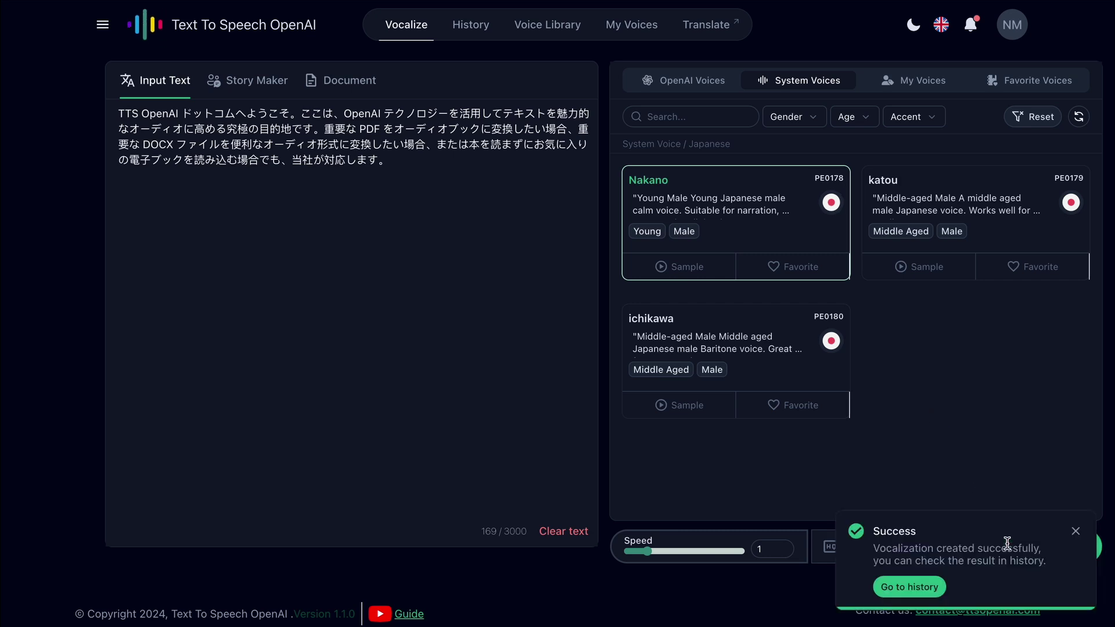
In History, play the 0:27 Nakano Japanese recording through to the end.
click(915, 586)
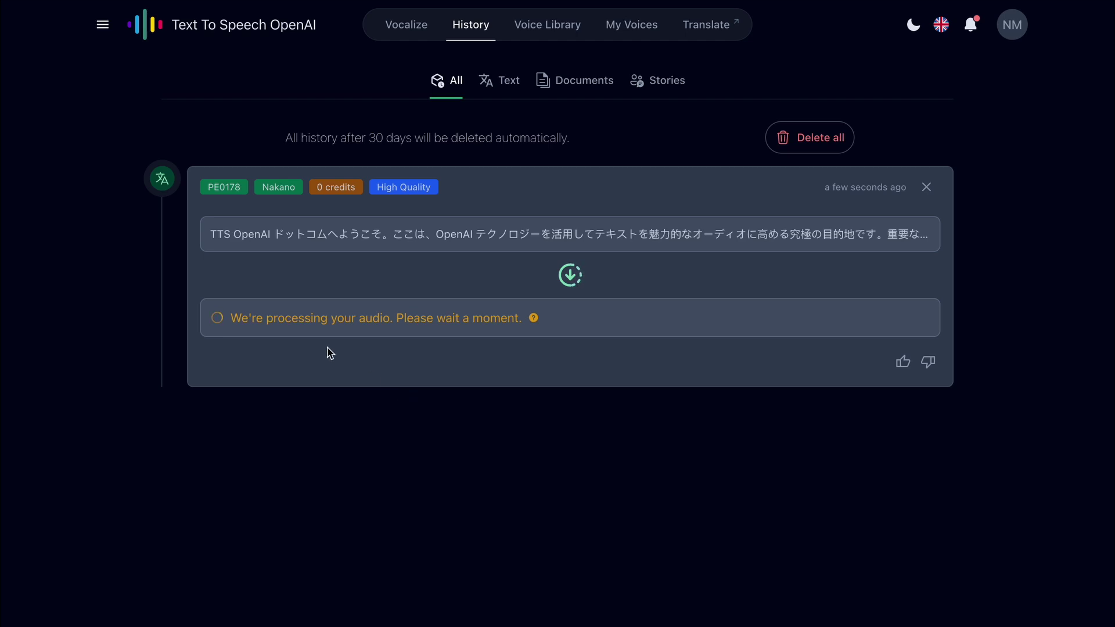
click(231, 318)
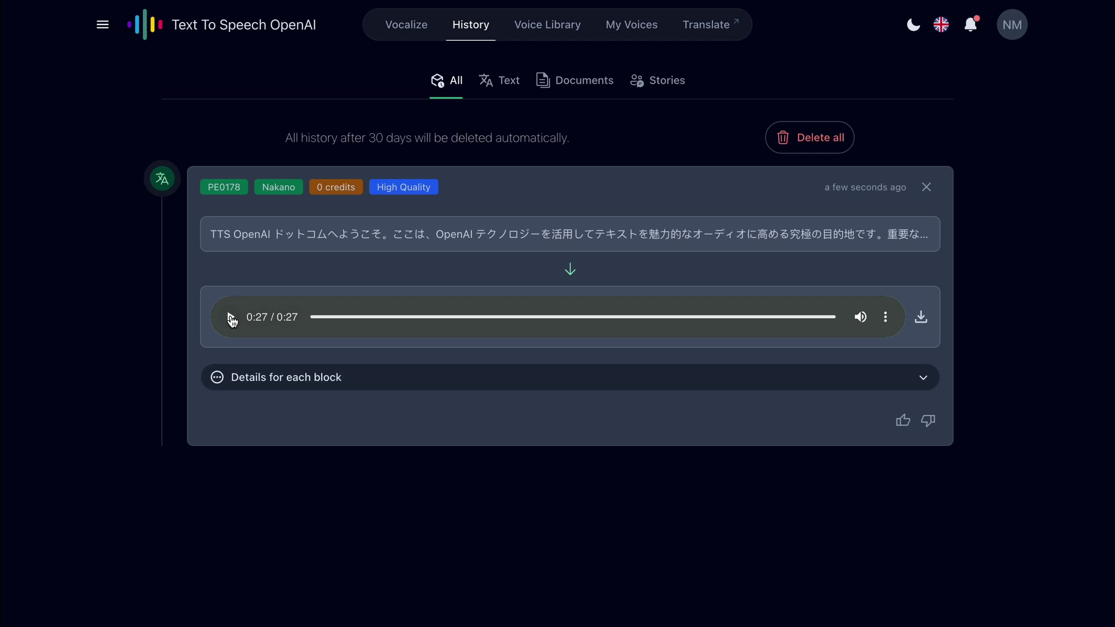
Open Buy credits from the profile panel, showing 0 credits and top-up packages.
click(1012, 26)
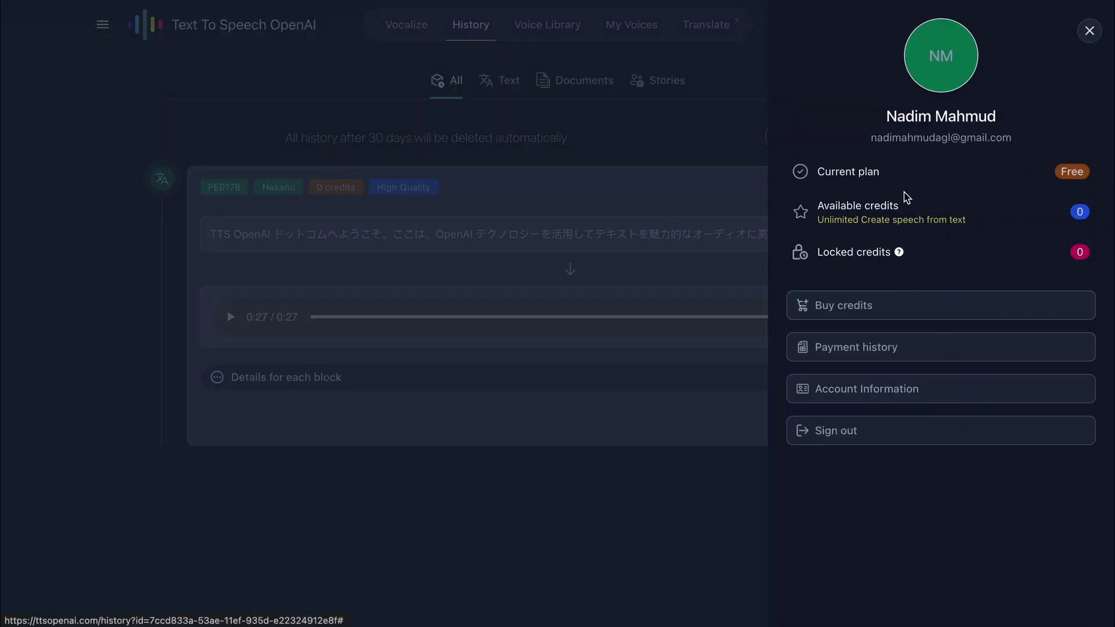
click(853, 306)
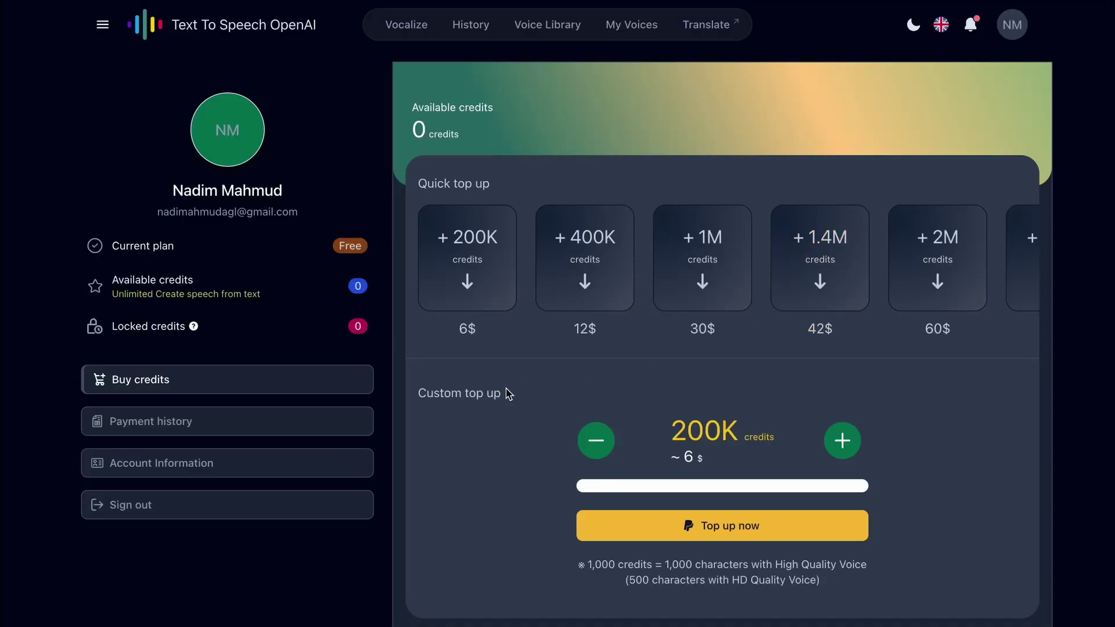